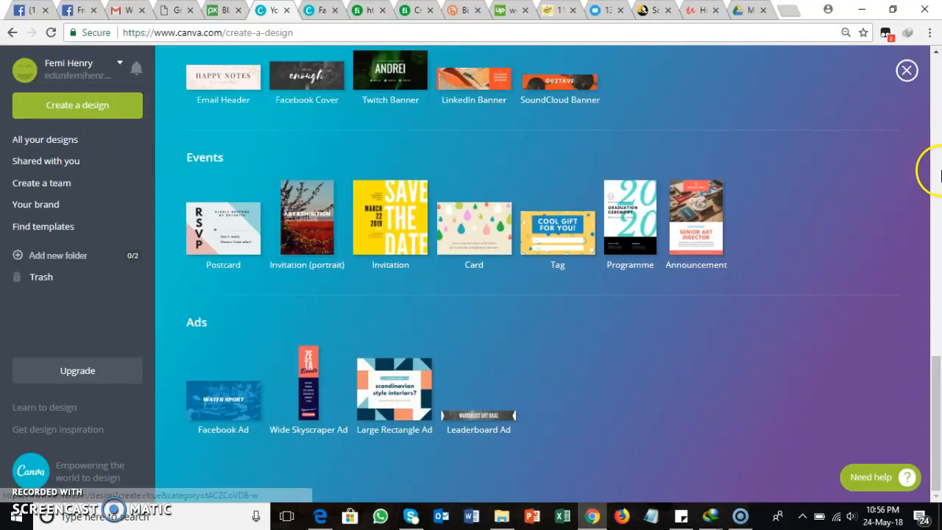
Step: Look through the available design types and create a new Facebook Ad design from the Ads category
drag(938, 439, 940, 118)
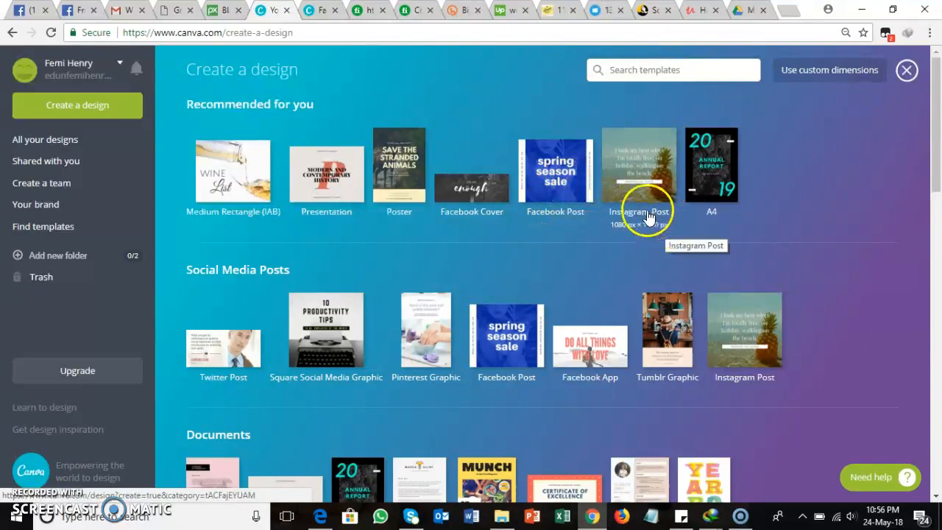
drag(937, 120, 939, 366)
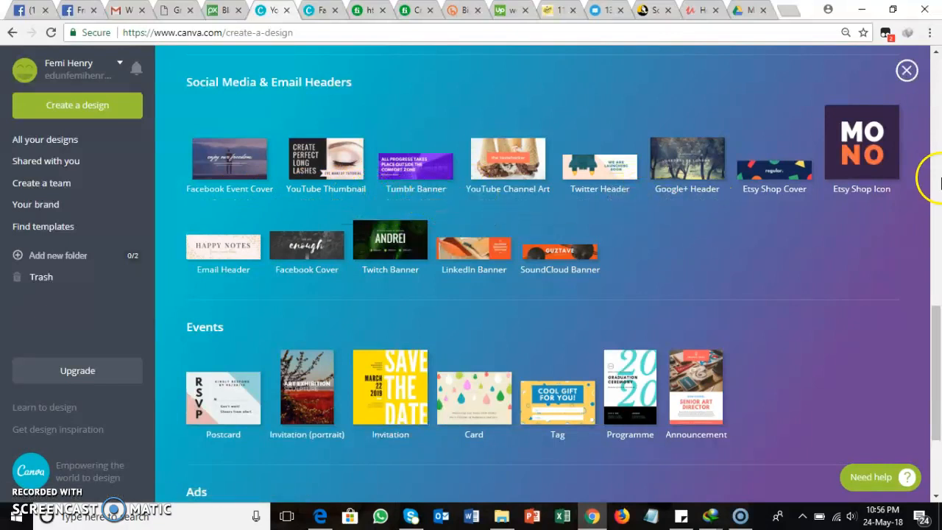
drag(937, 357, 938, 412)
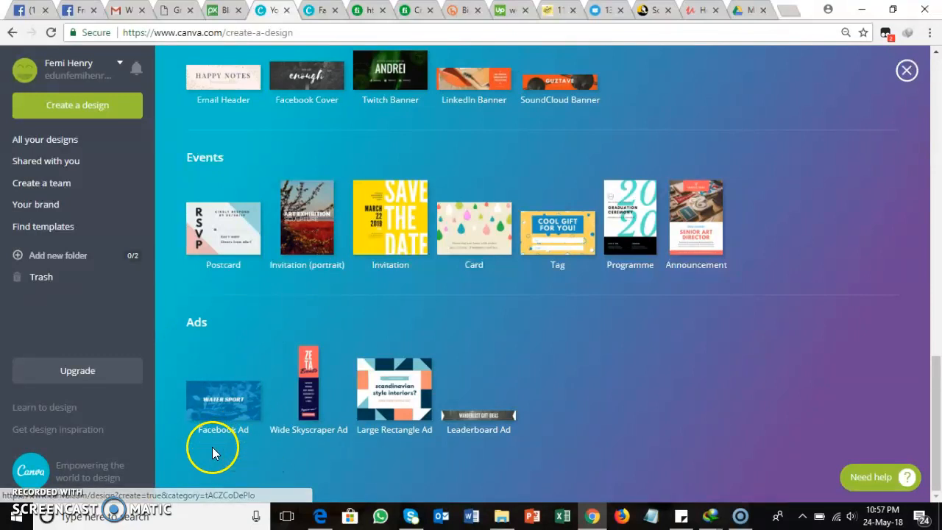
click(259, 444)
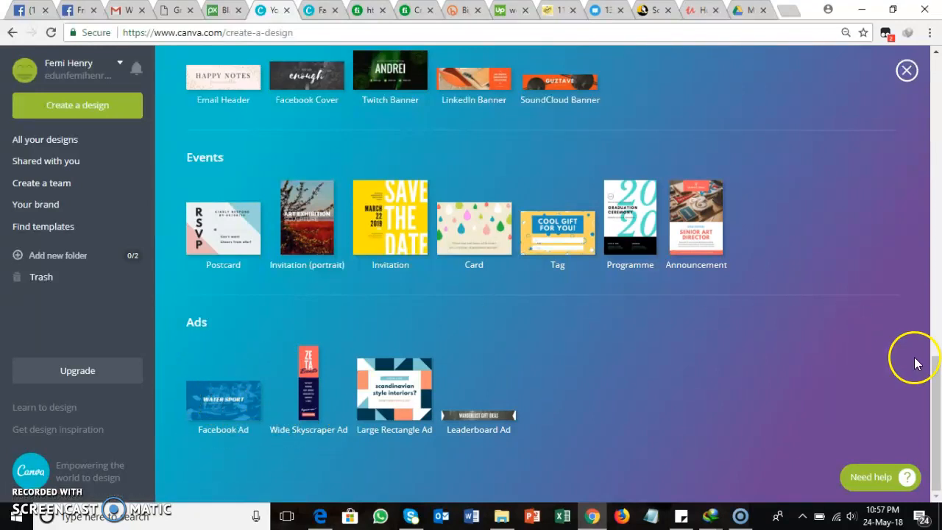
drag(937, 396, 938, 369)
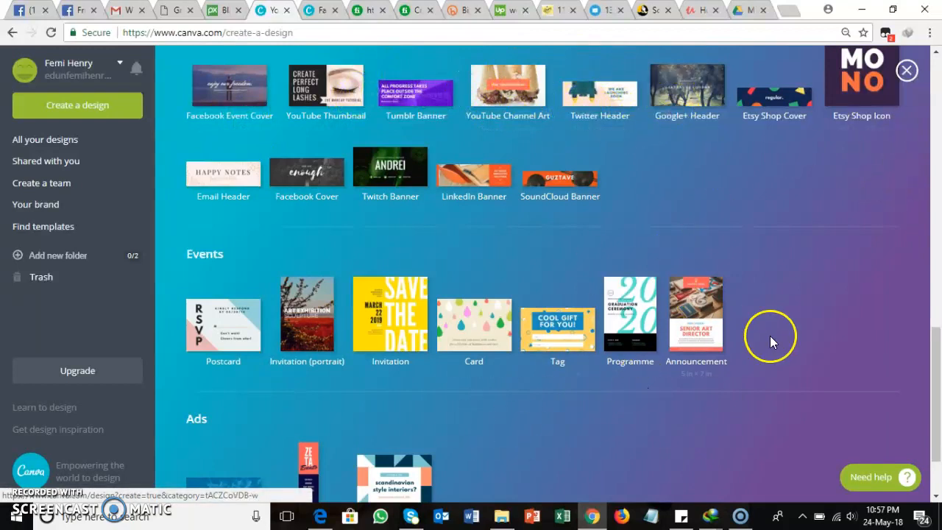
drag(940, 378, 939, 438)
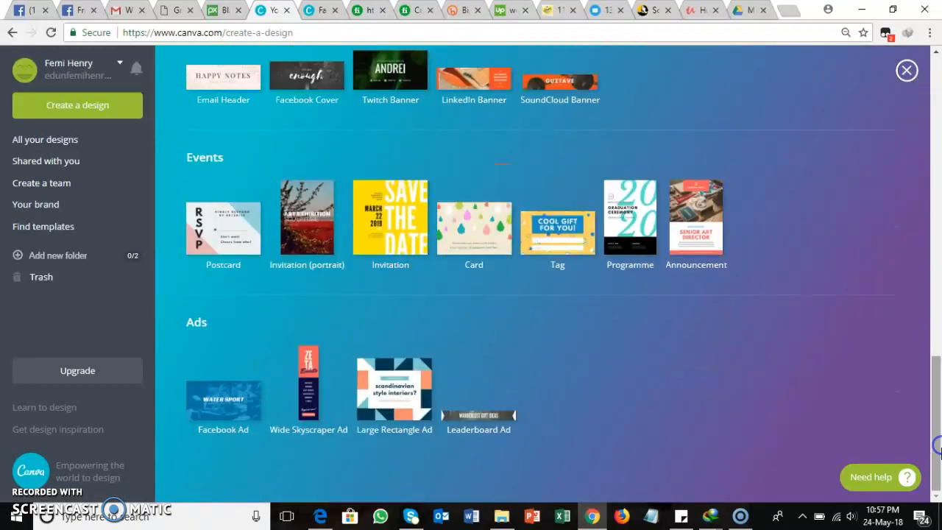
click(228, 394)
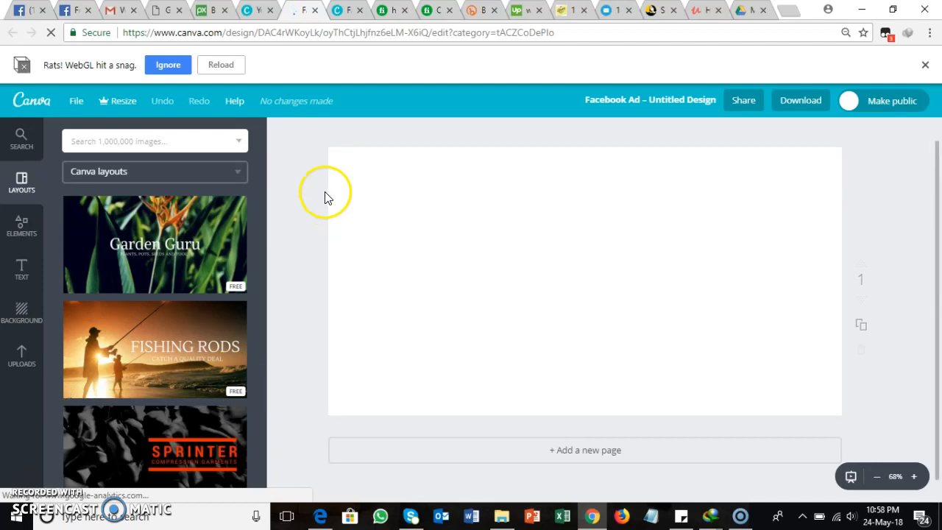
Step: Browse the Canva layouts and apply the free Luxe Recipes layout to the blank page
drag(262, 209, 259, 476)
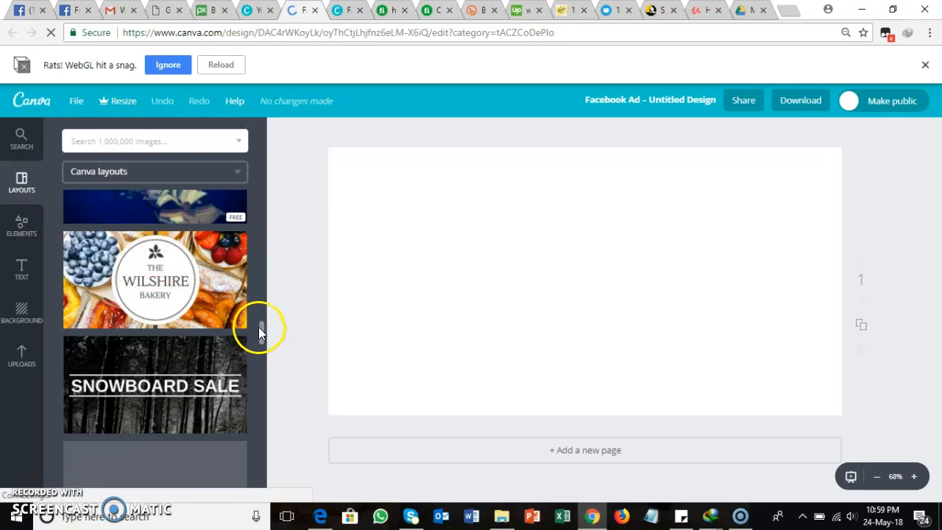
drag(261, 326, 261, 501)
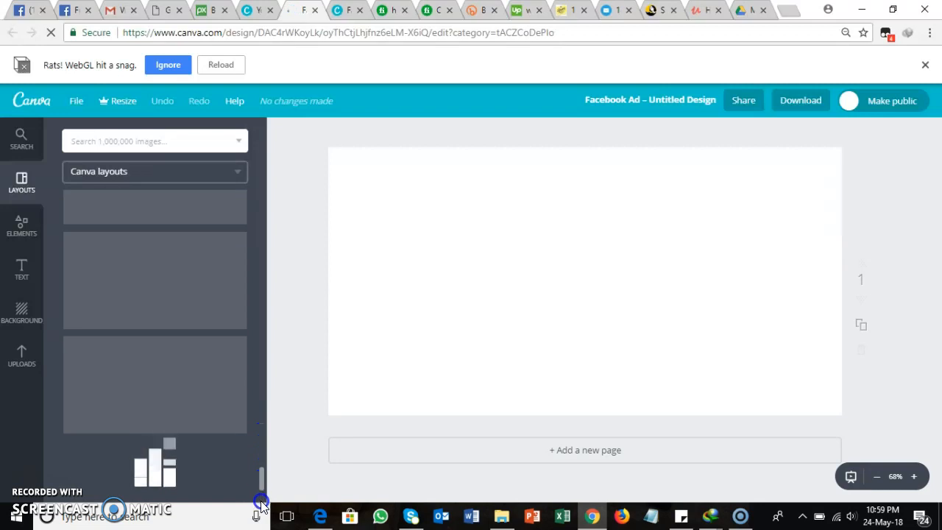
drag(262, 468, 260, 486)
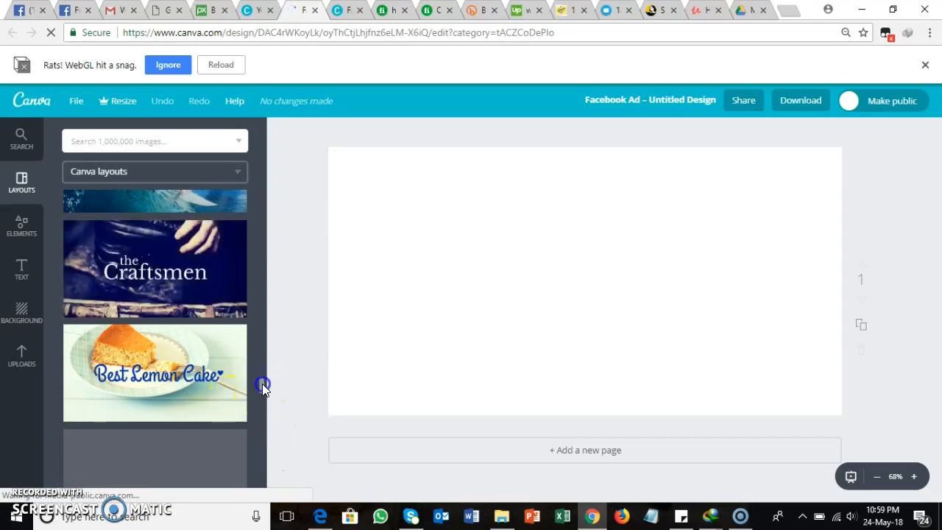
drag(262, 383, 263, 358)
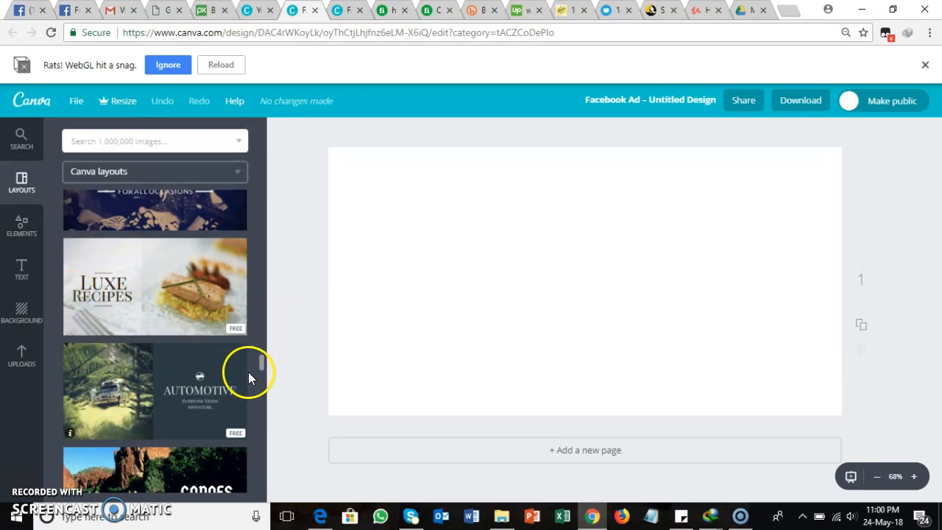
drag(262, 363, 269, 333)
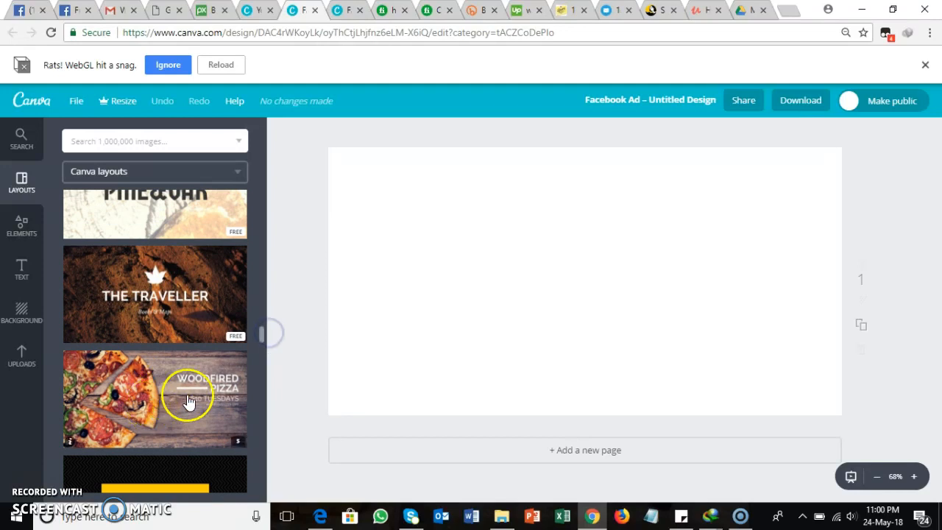
drag(261, 332, 263, 372)
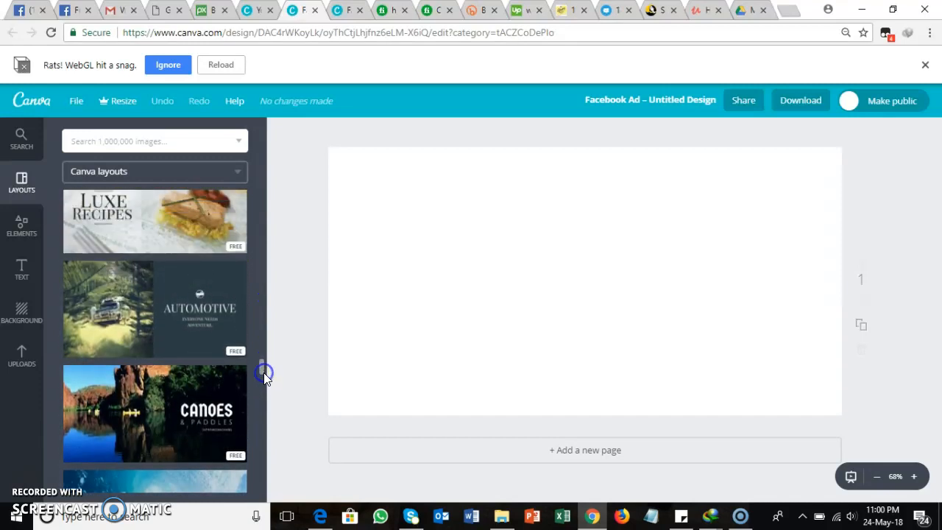
click(172, 216)
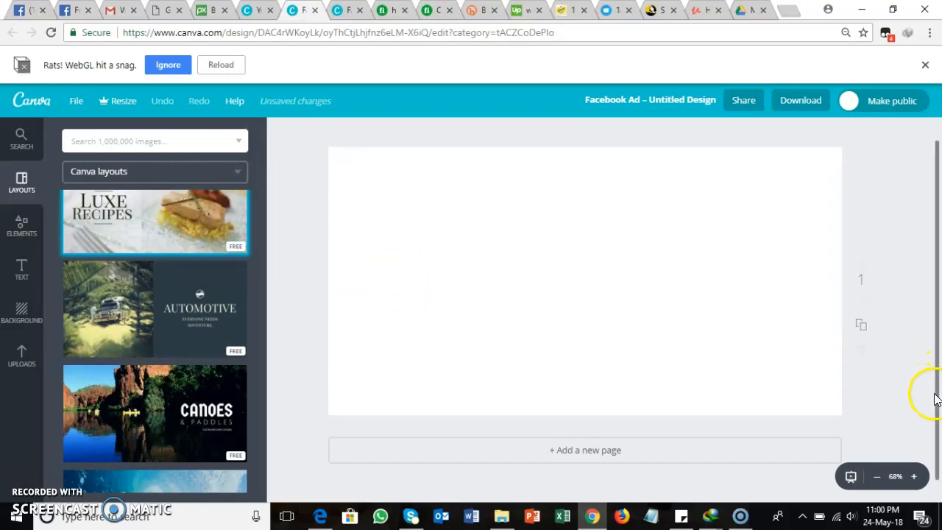
drag(939, 400, 940, 366)
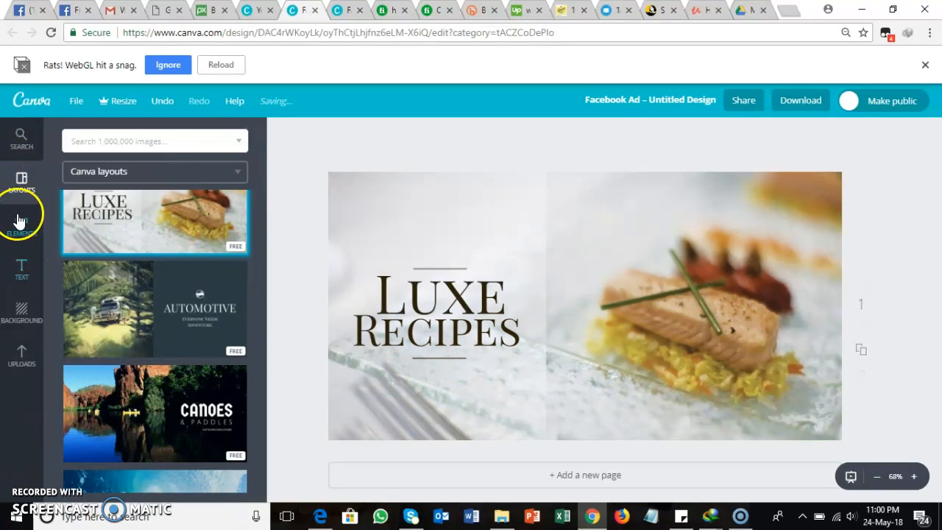
Step: Narrow the Luxe text box slightly and nudge it a little upward on the page
click(24, 271)
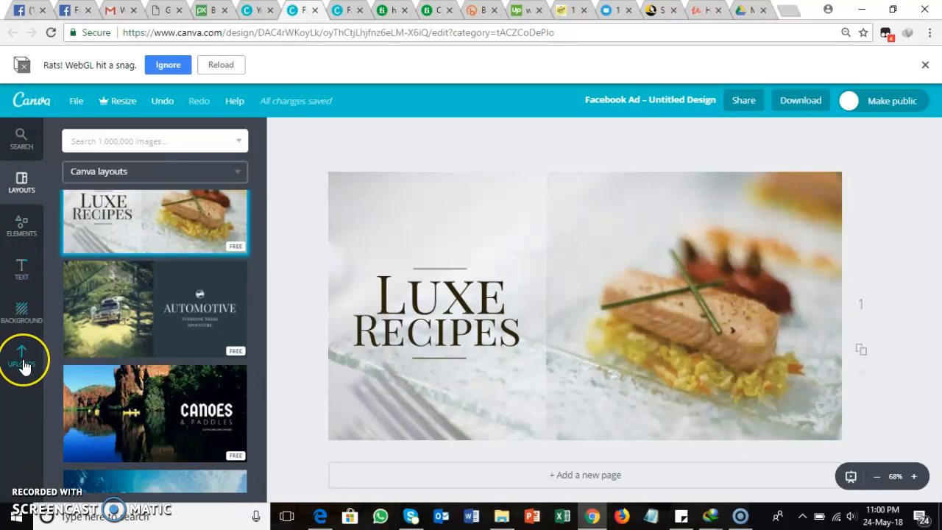
click(558, 262)
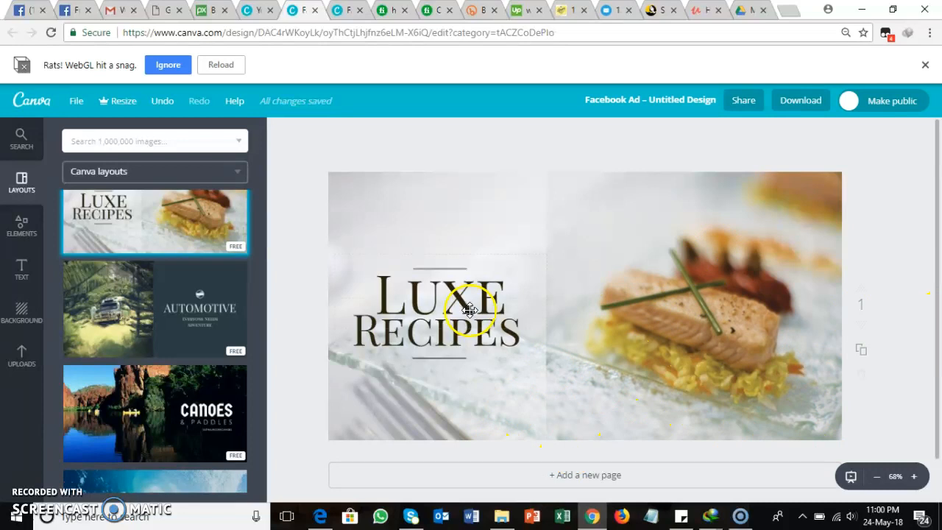
click(413, 326)
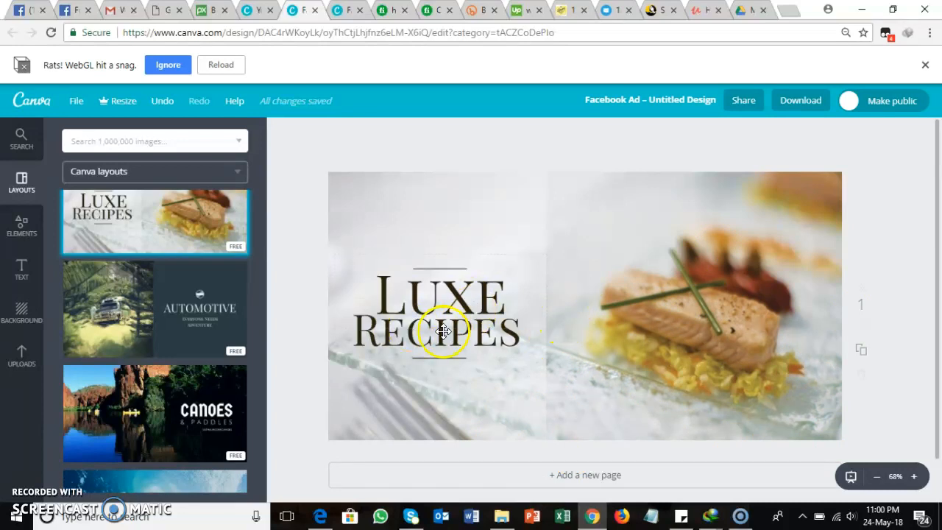
double_click(410, 301)
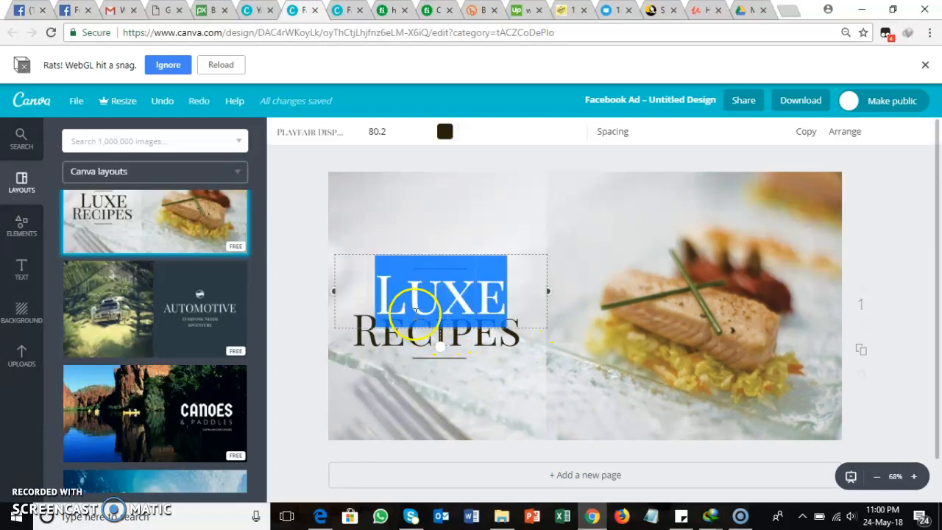
click(529, 298)
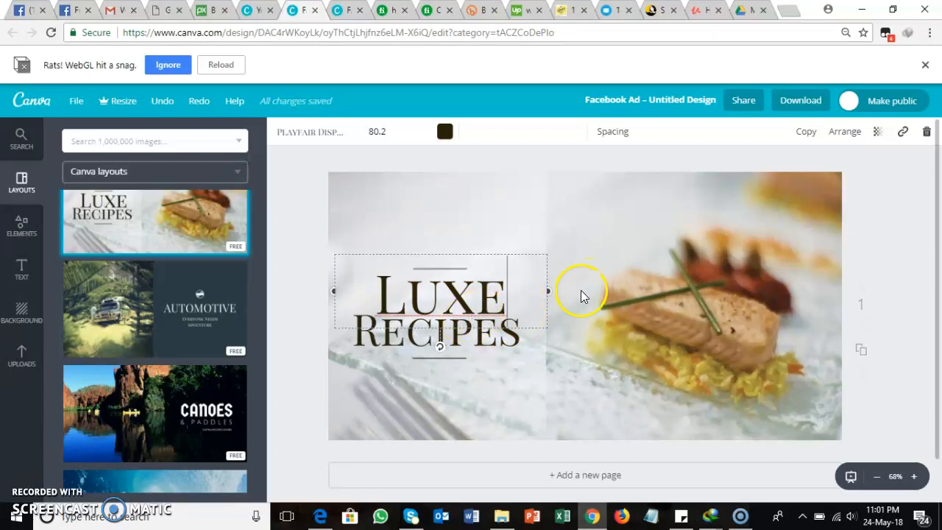
mouse_move(550, 291)
mouse_down()
mouse_move(591, 282)
mouse_move(534, 291)
mouse_up()
mouse_move(449, 288)
mouse_down()
mouse_move(441, 337)
mouse_move(454, 274)
mouse_move(456, 282)
mouse_up()
Step: Try font size 14 on the Luxe heading and settle on 48
double_click(455, 282)
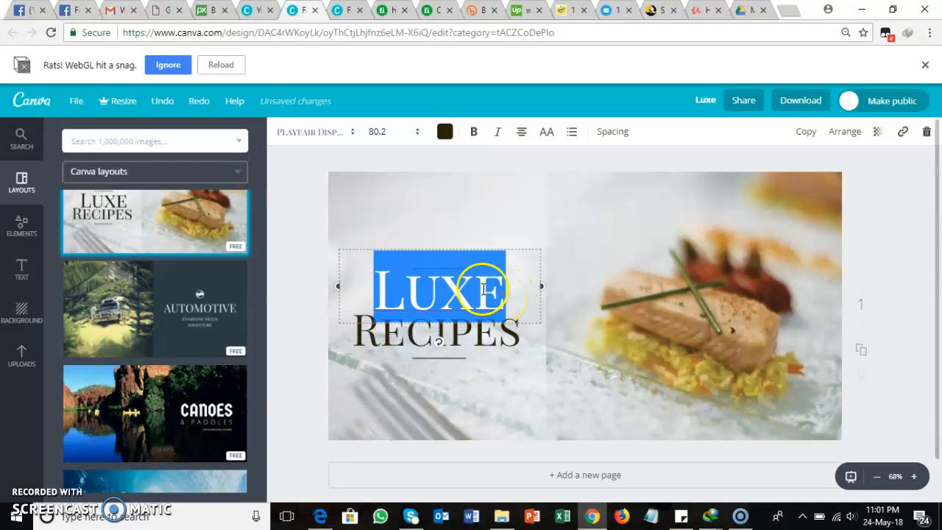
click(417, 140)
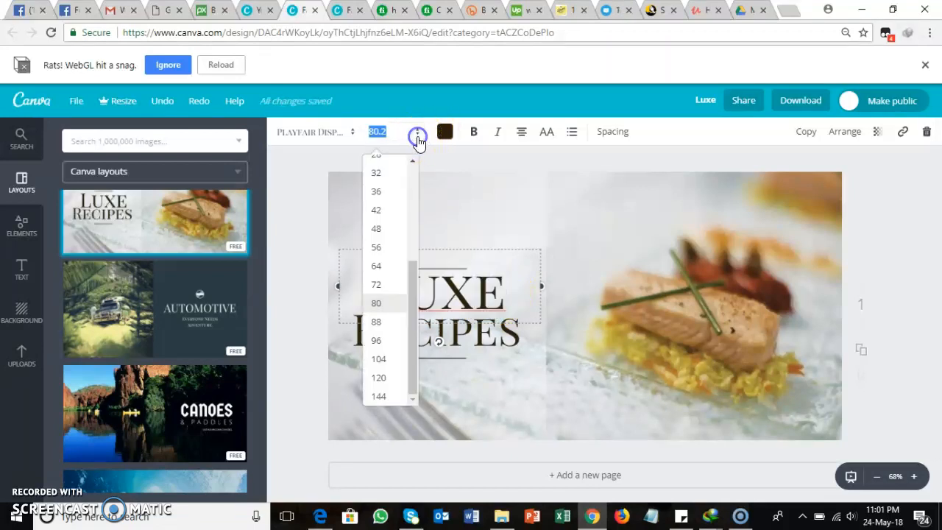
drag(410, 278, 413, 202)
click(377, 211)
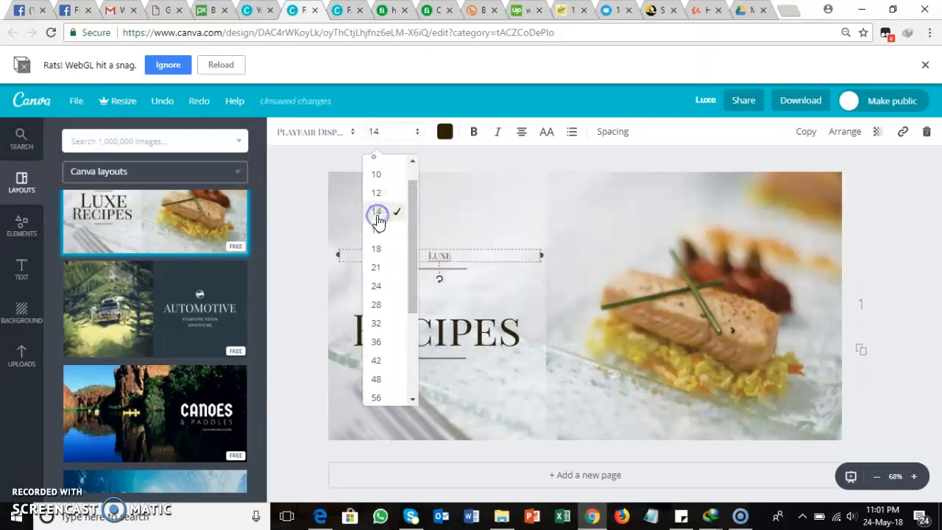
click(416, 136)
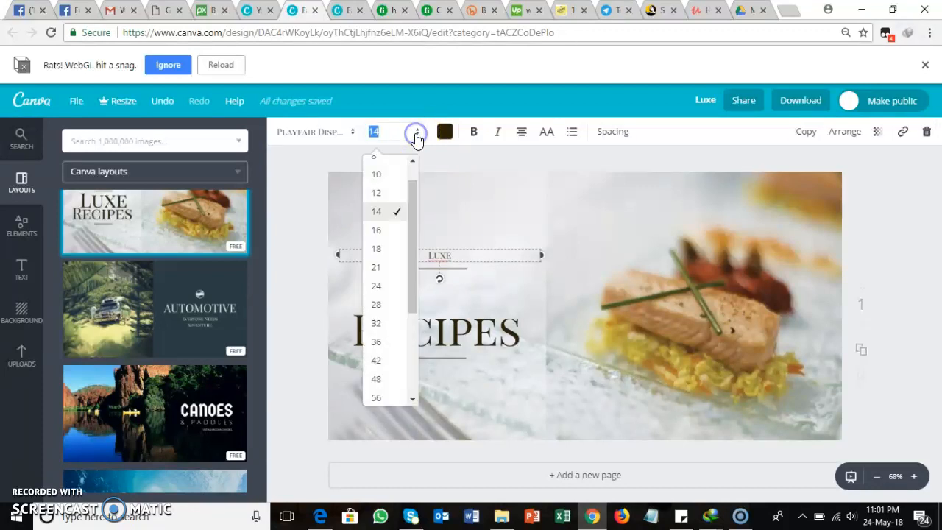
click(381, 380)
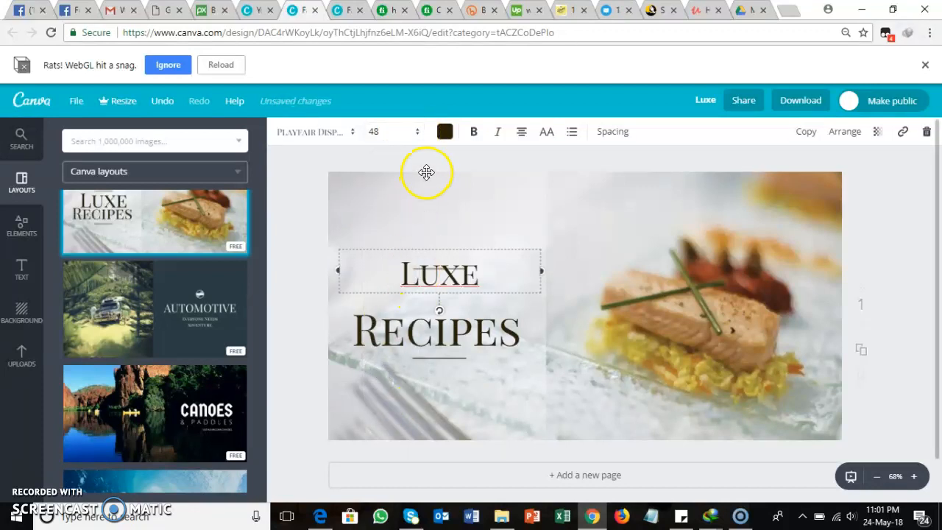
Step: Delete the word Recipes from the lower text box of the layout
click(456, 333)
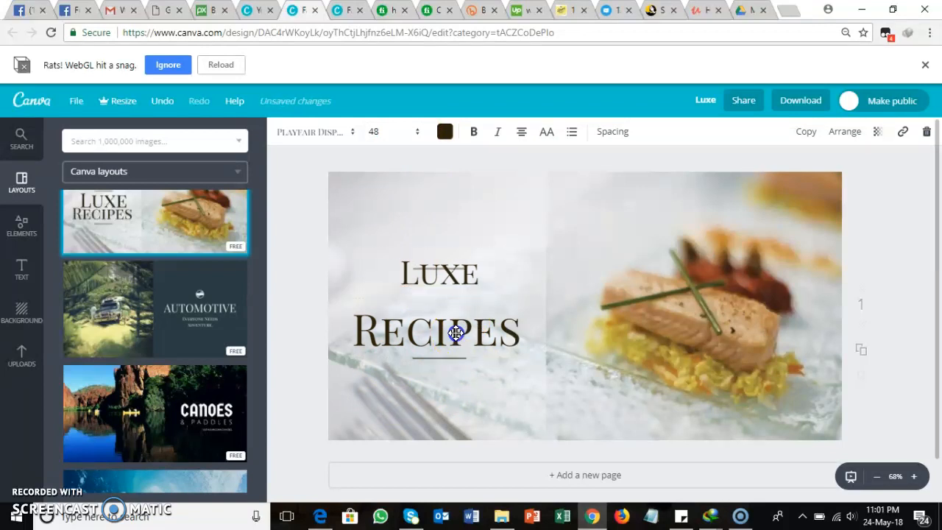
click(457, 333)
click(457, 333)
click(501, 335)
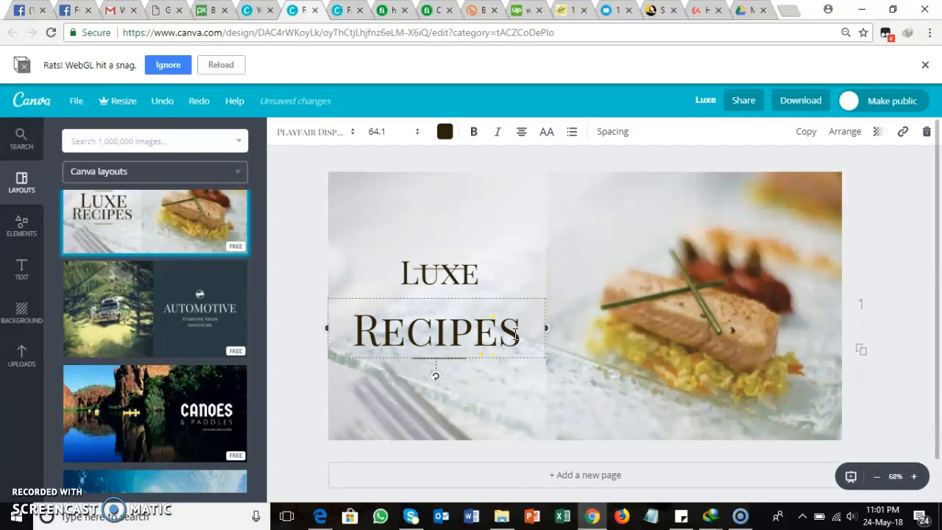
key(BackSpace)
key(BackSpace)
key(BackSpace)
key(BackSpace)
key(BackSpace)
key(BackSpace)
key(BackSpace)
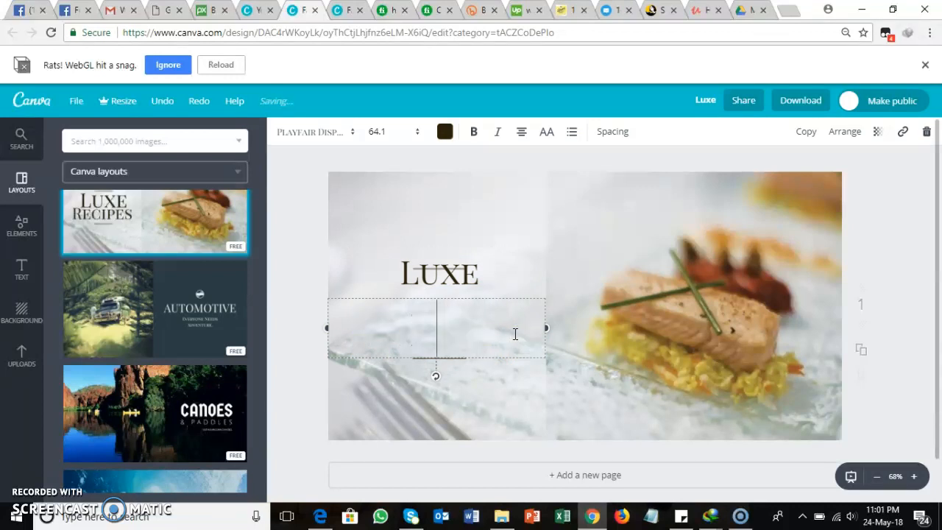
Step: Clear the word Luxe from the upper text box, keeping the empty box open for editing
double_click(450, 271)
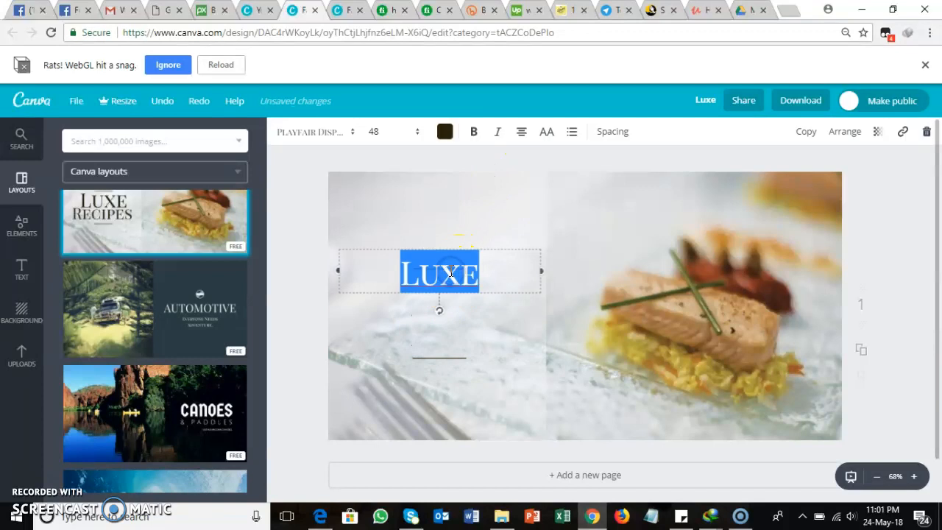
click(504, 275)
key(BackSpace)
key(BackSpace)
key(BackSpace)
key(BackSpace)
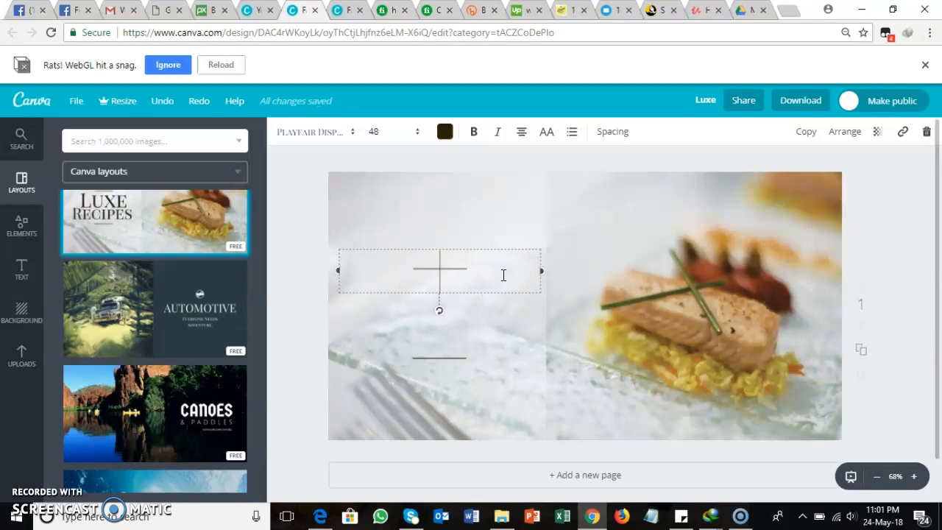
text(Are Y)
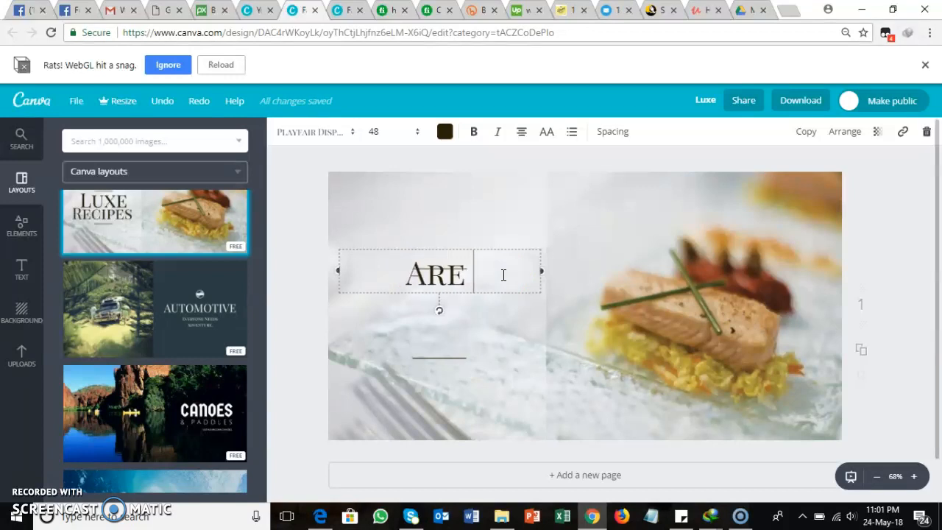
text(OU)
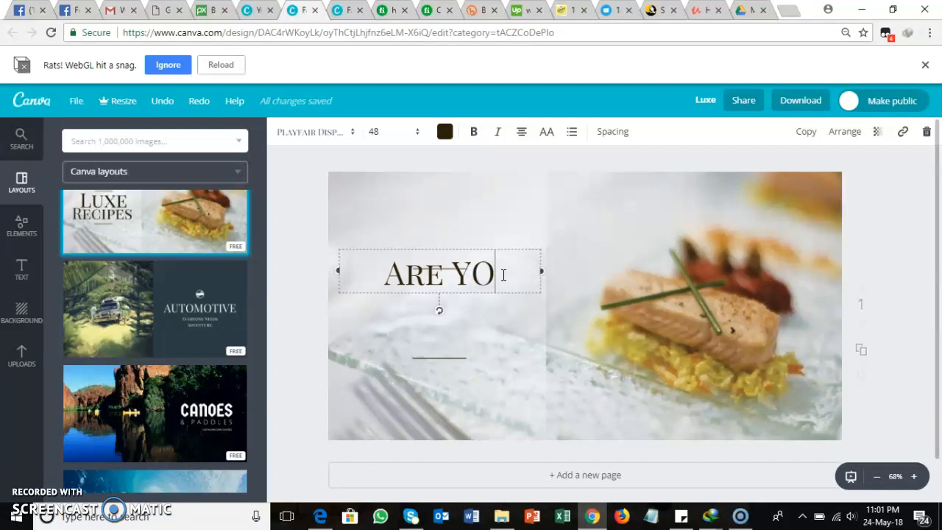
key(BackSpace)
key(BackSpace)
key(BackSpace)
key(BackSpace)
key(BackSpace)
key(BackSpace)
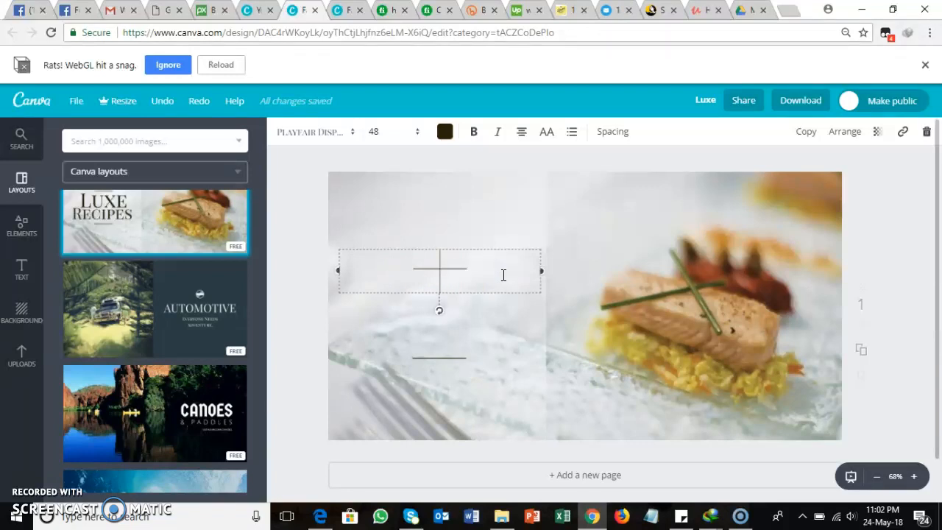
Step: Set the font size of the empty upper text box to 28
click(417, 133)
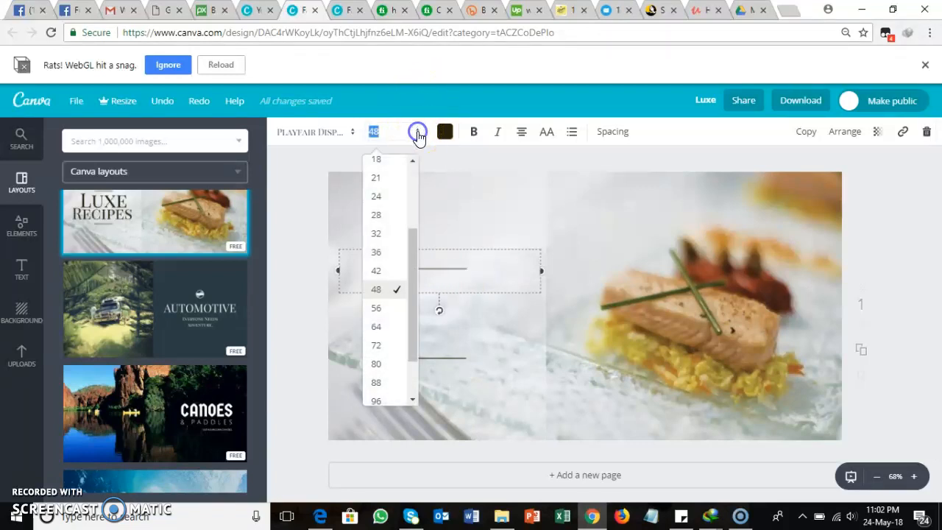
click(378, 213)
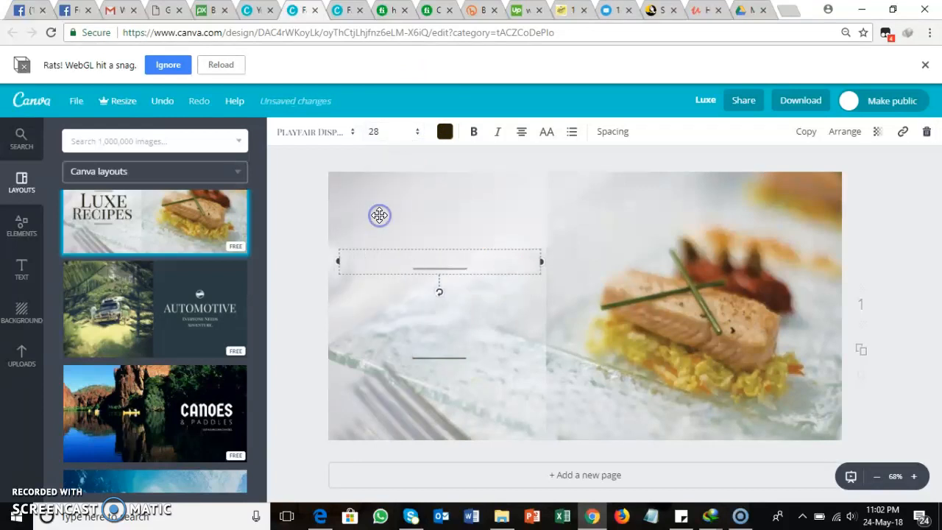
Step: Enter the ad text "CLICK HERE NOW TO LEARN HOW" in the empty upper text box
click(413, 262)
text(CLICK HERE NOW )
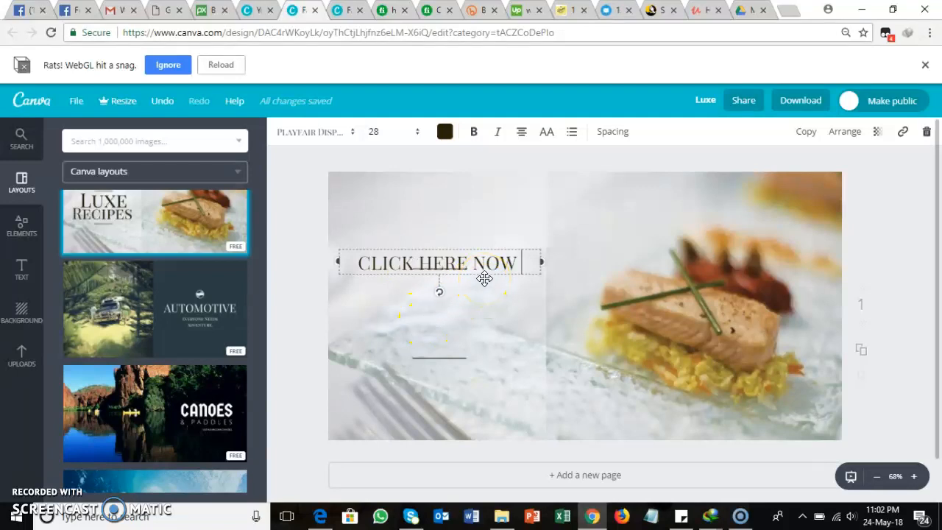
text(TO)
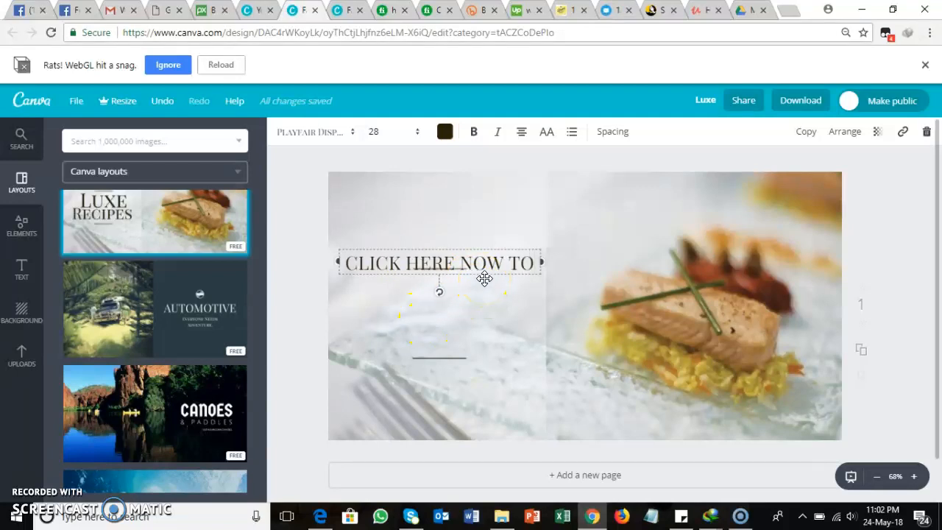
text( LE)
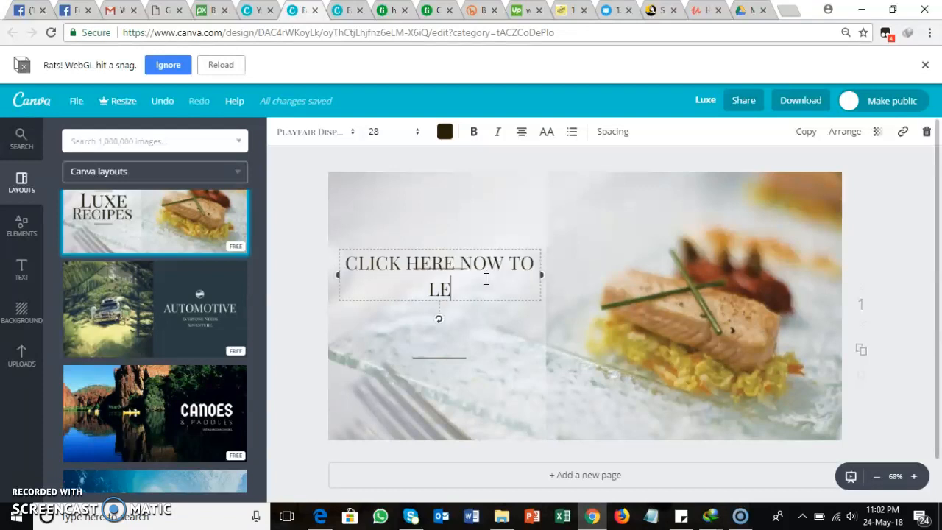
text(ARN HW)
key(BackSpace)
text(OW)
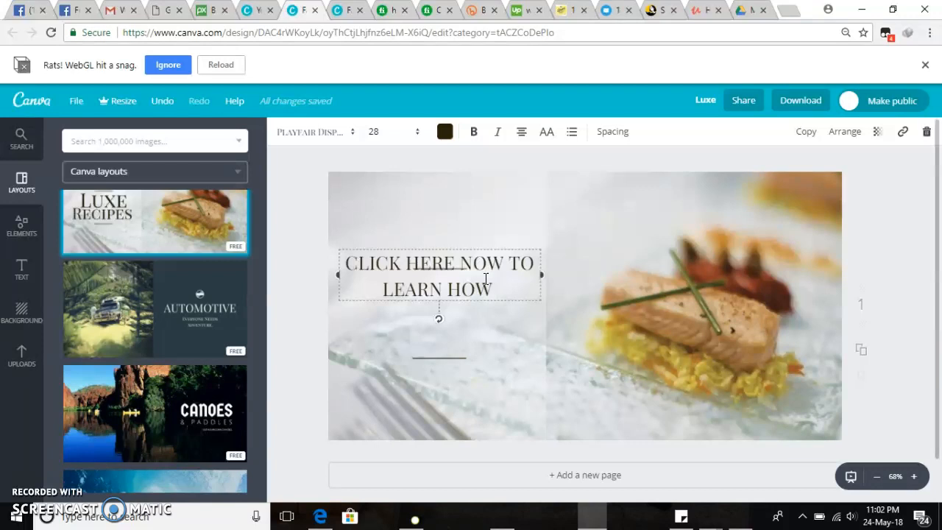
Step: Continue the ad text with "150,789 NIGERIAN MEN ARE" after LEARN HOW
text(150)
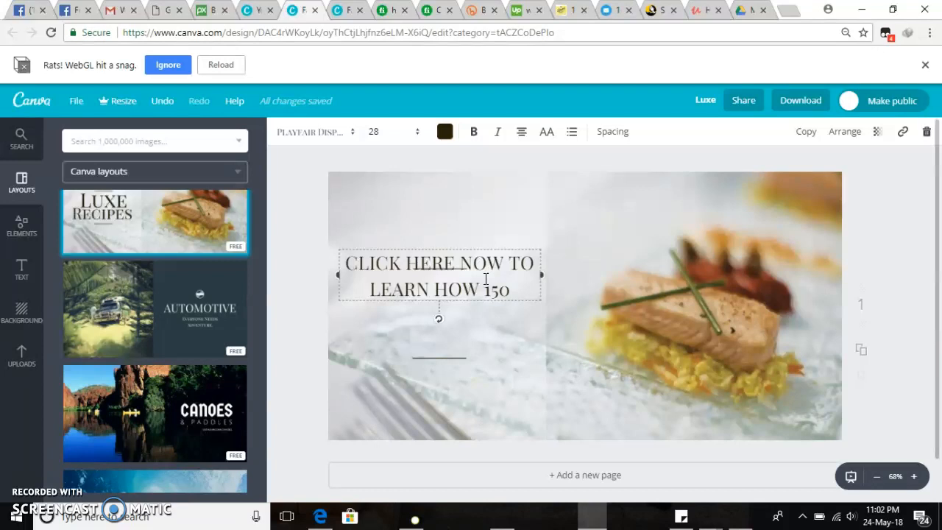
text(,)
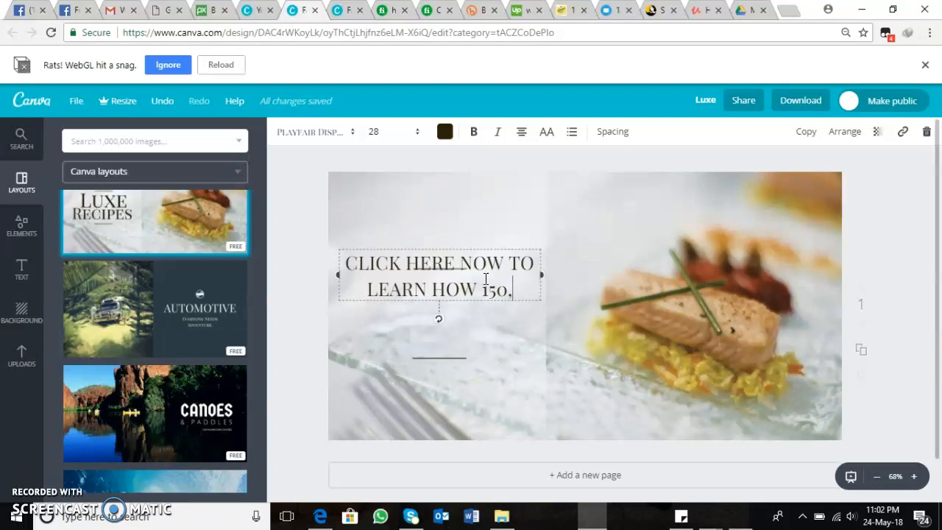
text(7)
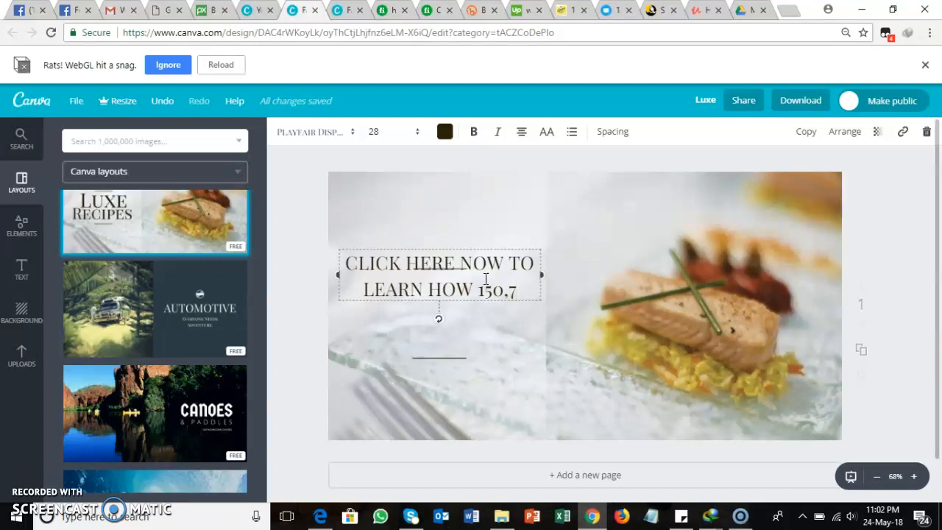
text(89 NIG)
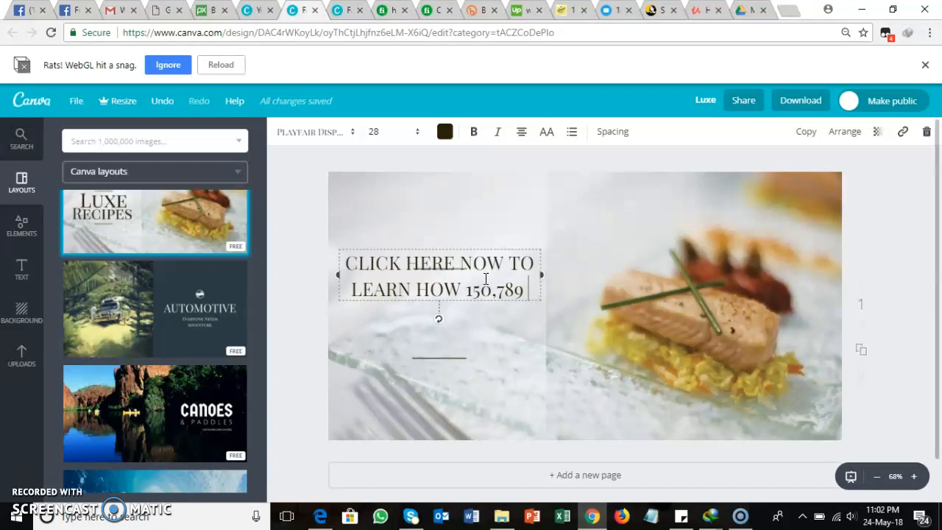
text(ERIAN )
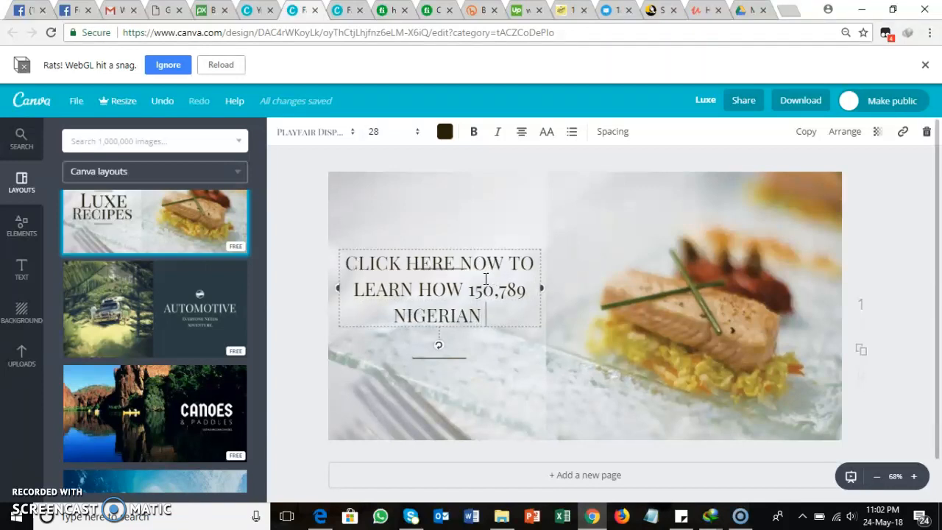
text( MEN ARE )
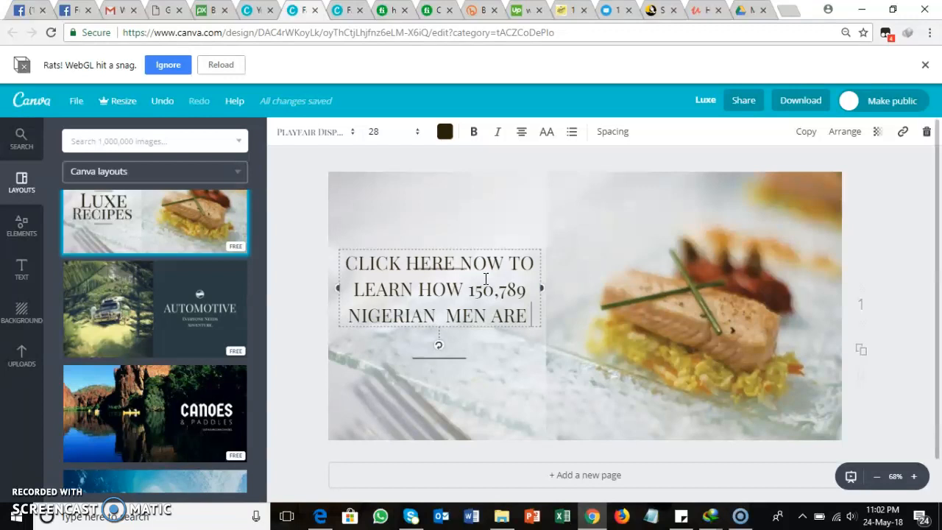
text(SO)
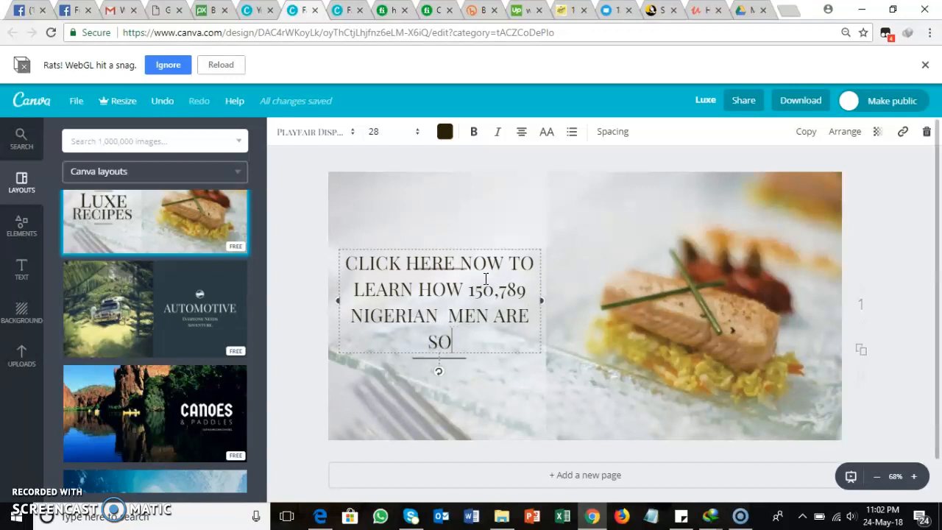
text(IN)
Step: Finish the ad text with "DOING THE SHOW" after MEN ARE
key(BackSpace)
key(BackSpace)
key(BackSpace)
key(BackSpace)
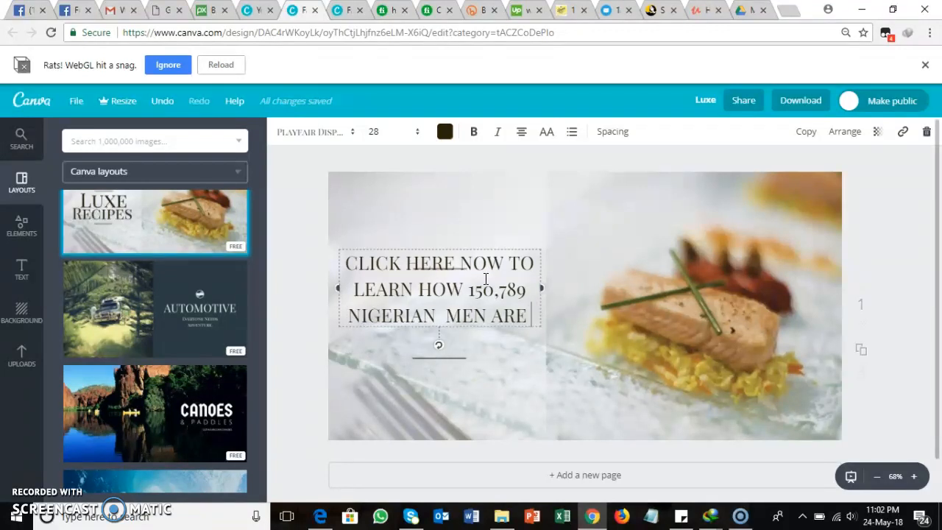
text(DOI)
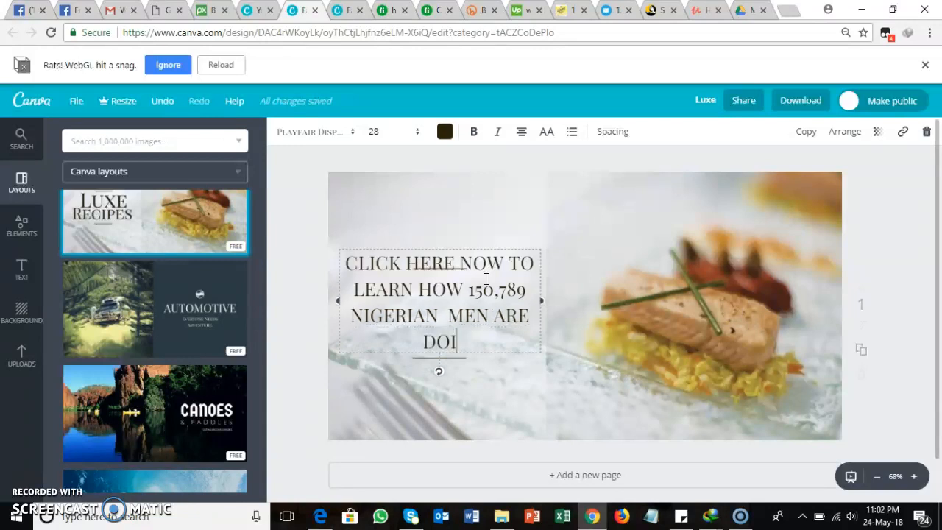
text(NG THE SH)
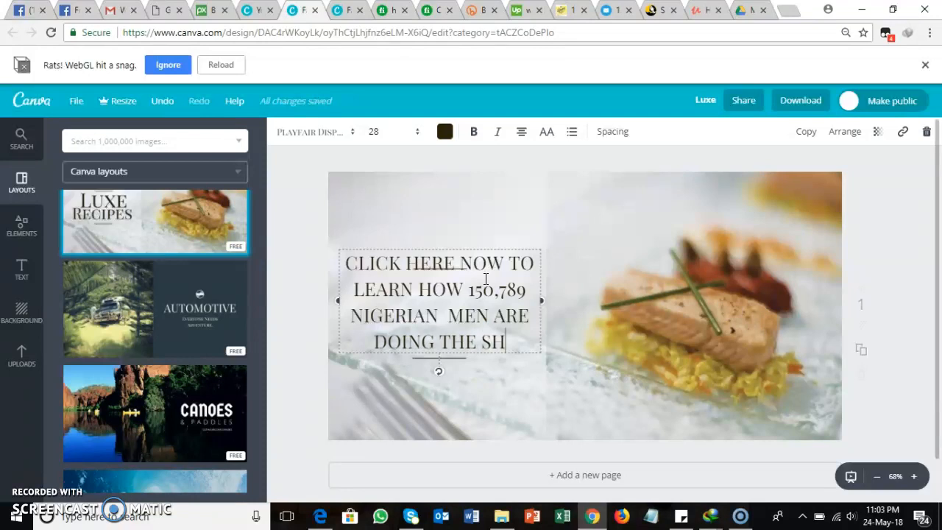
text(OW)
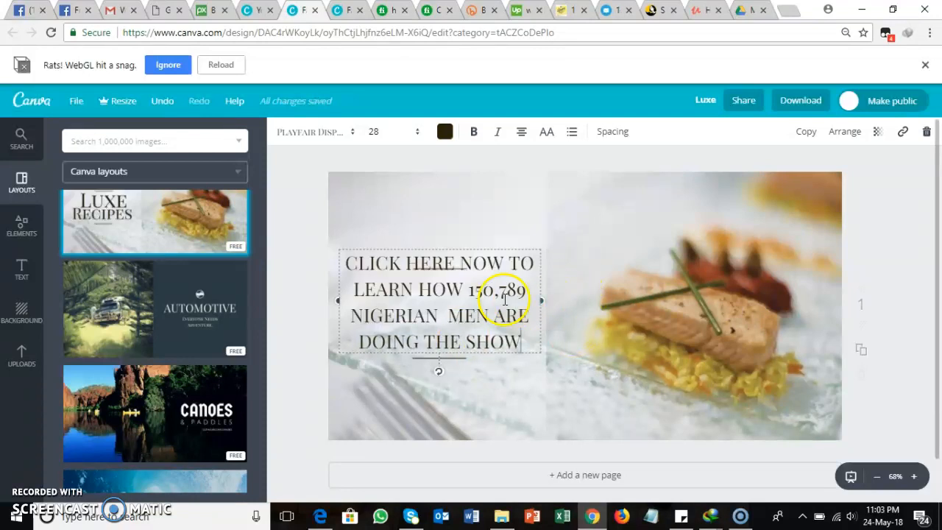
Step: Move the ad text block slightly lower, just beneath the upper decorative line and centred on the pale half of the design
scroll(938, 329, down, 1)
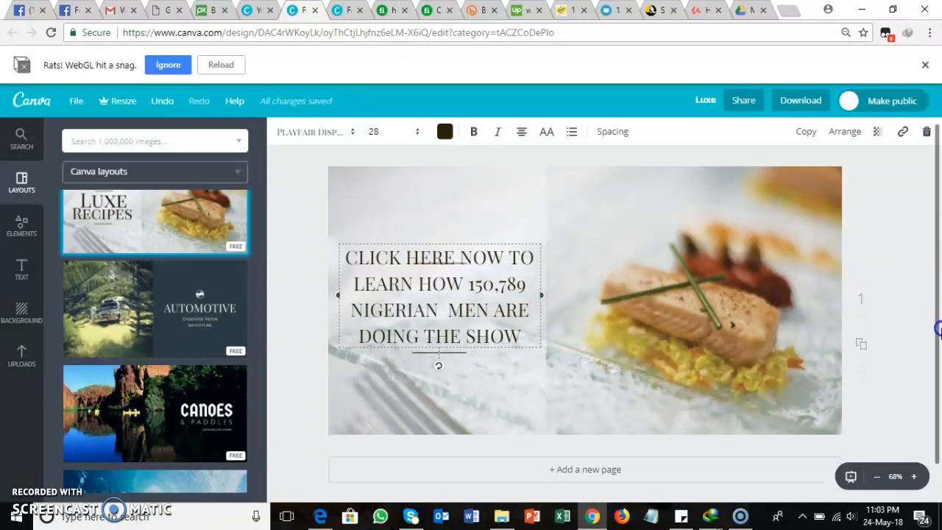
scroll(938, 329, down, 1)
click(462, 335)
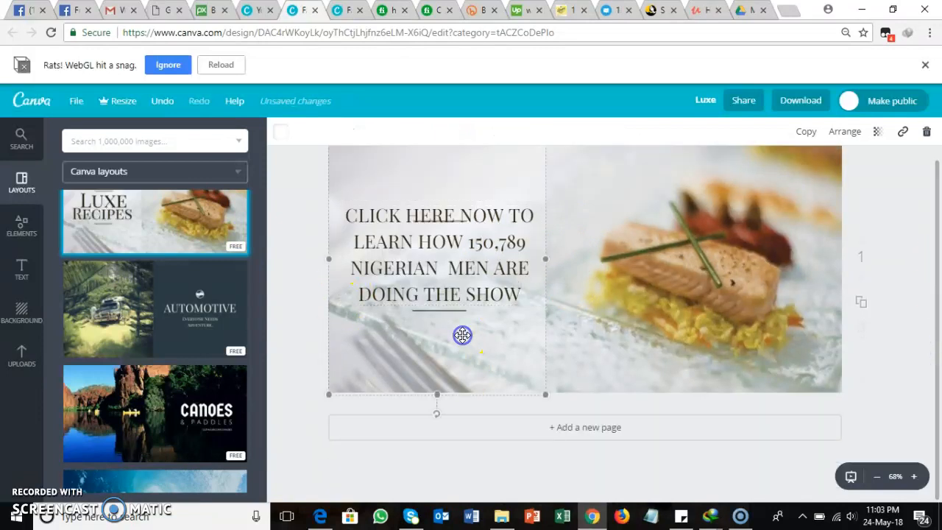
mouse_move(431, 238)
mouse_down()
mouse_move(435, 262)
mouse_move(431, 240)
mouse_move(427, 248)
mouse_move(436, 249)
mouse_up()
drag(432, 252, 431, 251)
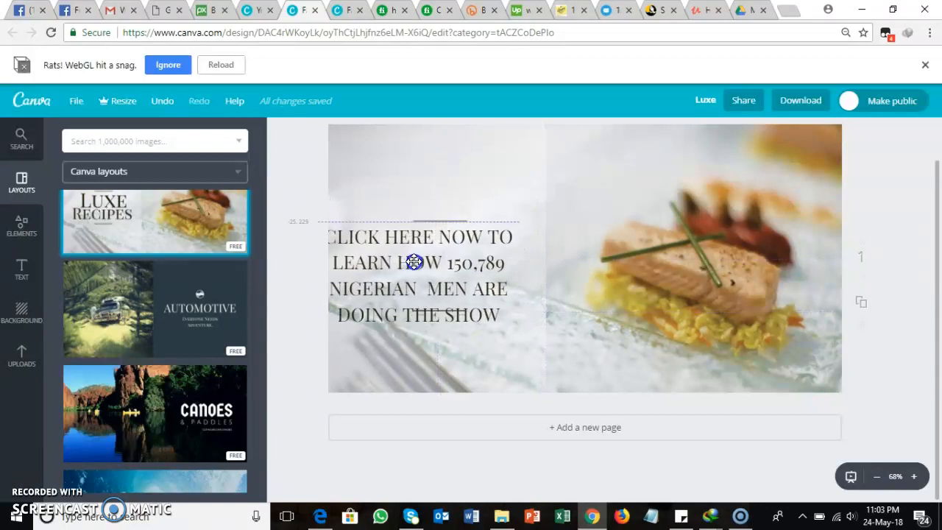
mouse_move(416, 255)
mouse_down()
mouse_move(428, 235)
mouse_move(424, 253)
mouse_up()
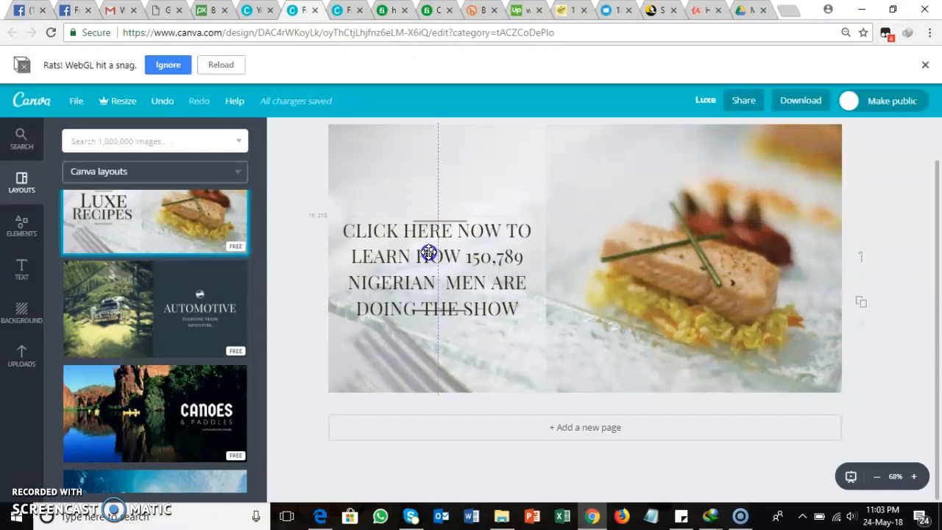
drag(428, 253, 428, 256)
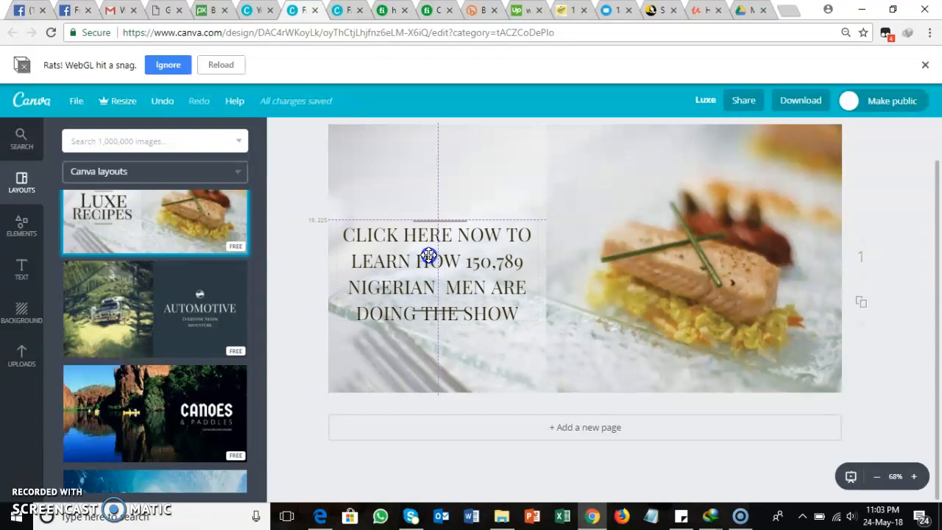
drag(428, 256, 456, 262)
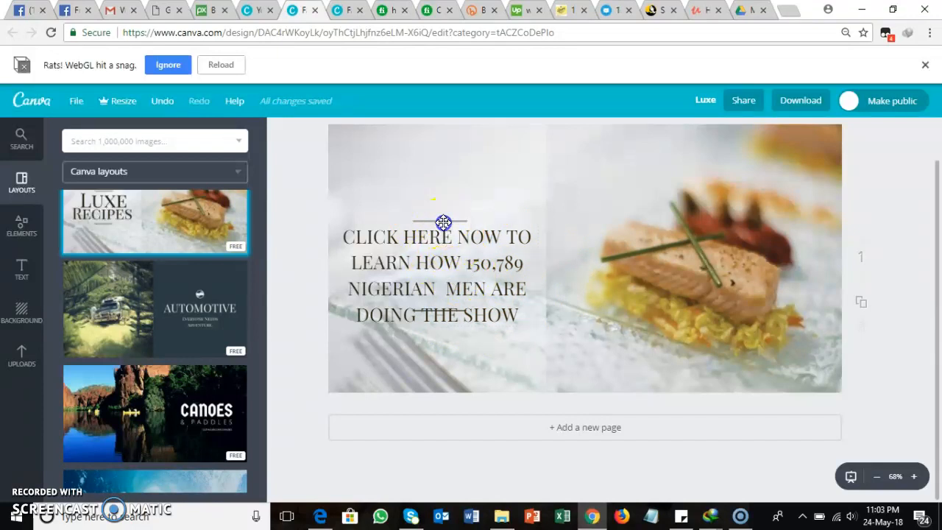
Step: Delete the two short decorative lines above and across the ad text
click(443, 222)
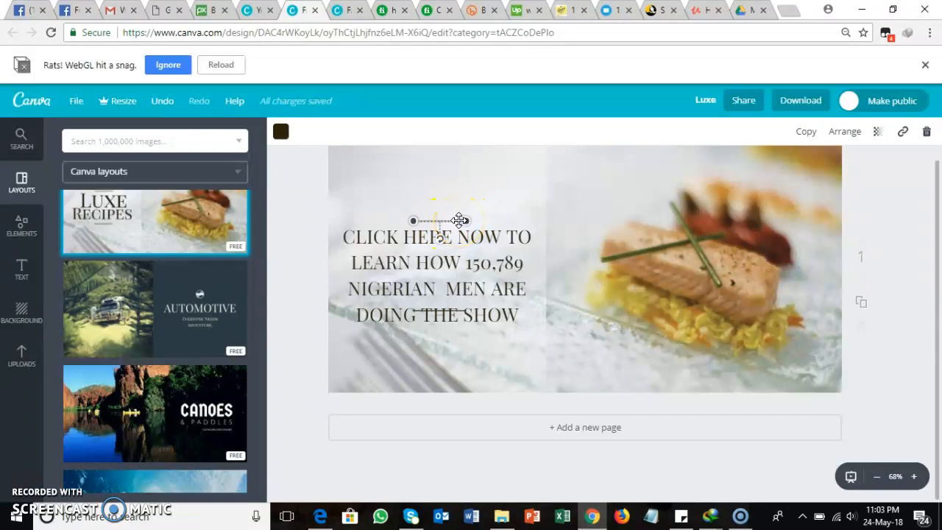
key(Delete)
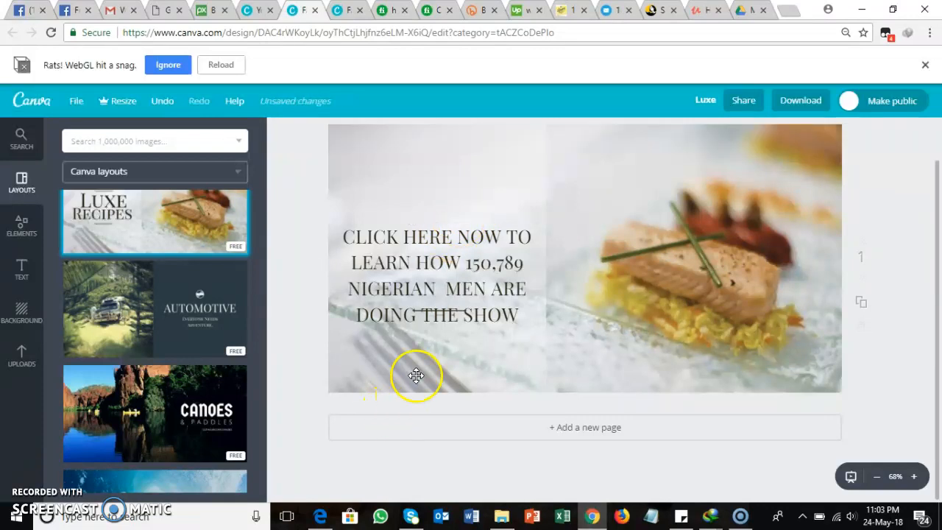
click(431, 311)
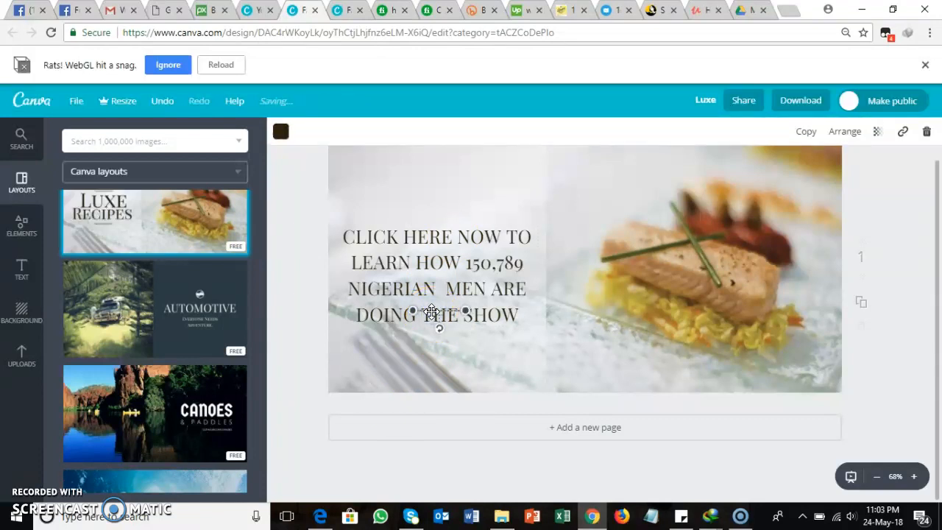
key(Delete)
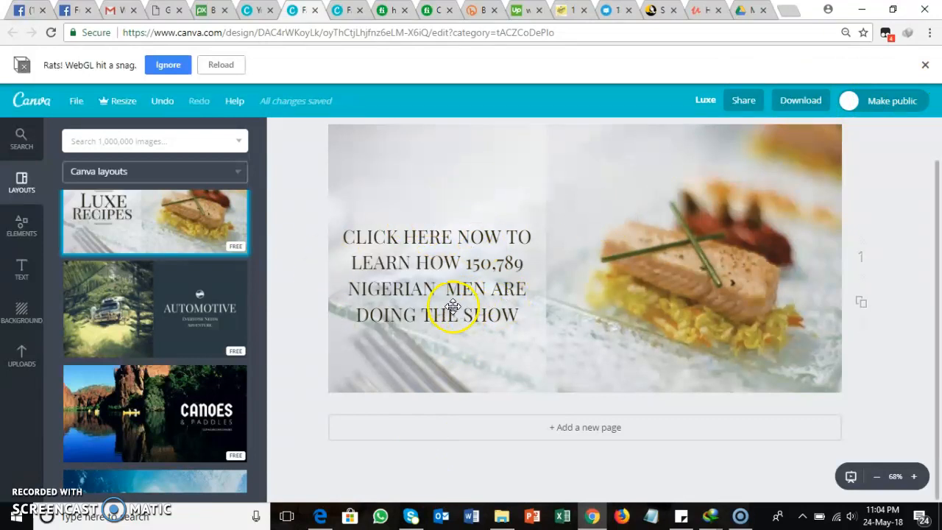
Step: Colour the words CLICK HERE in the ad text coral red from the default palette
double_click(427, 265)
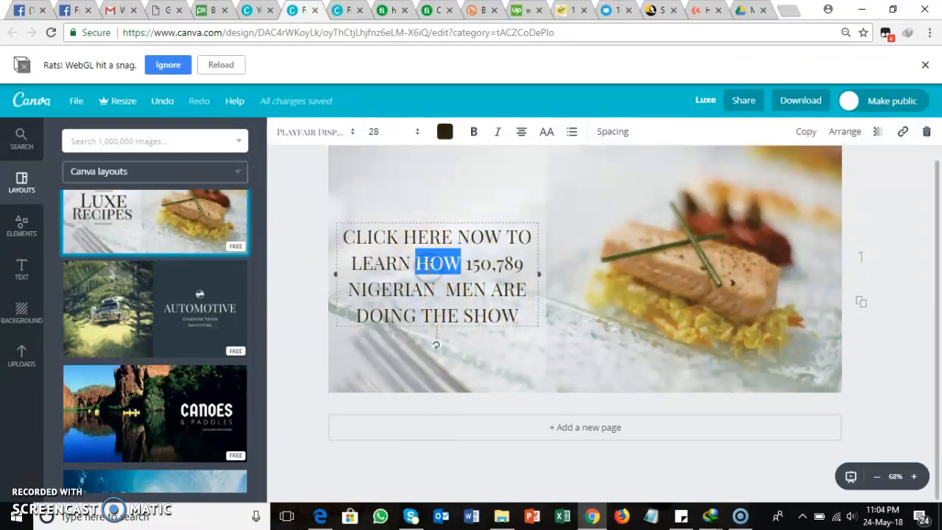
click(345, 236)
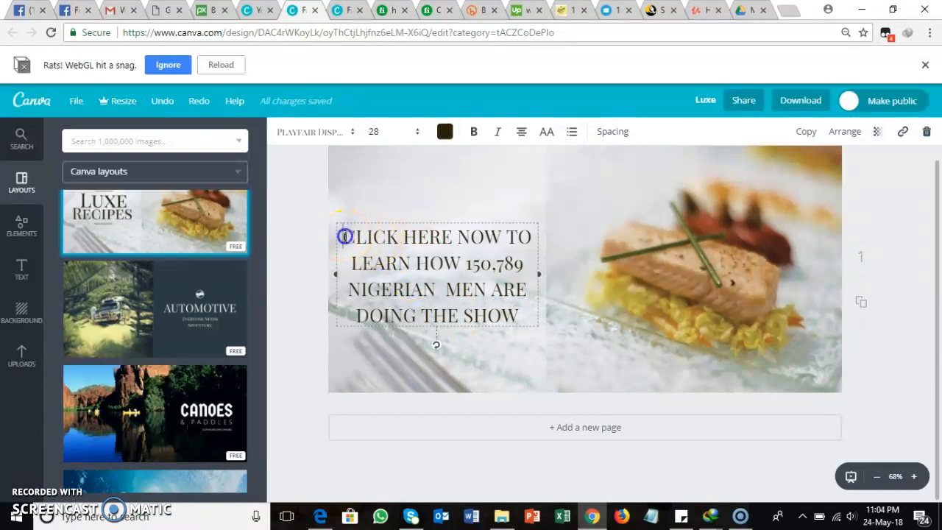
drag(345, 236, 452, 233)
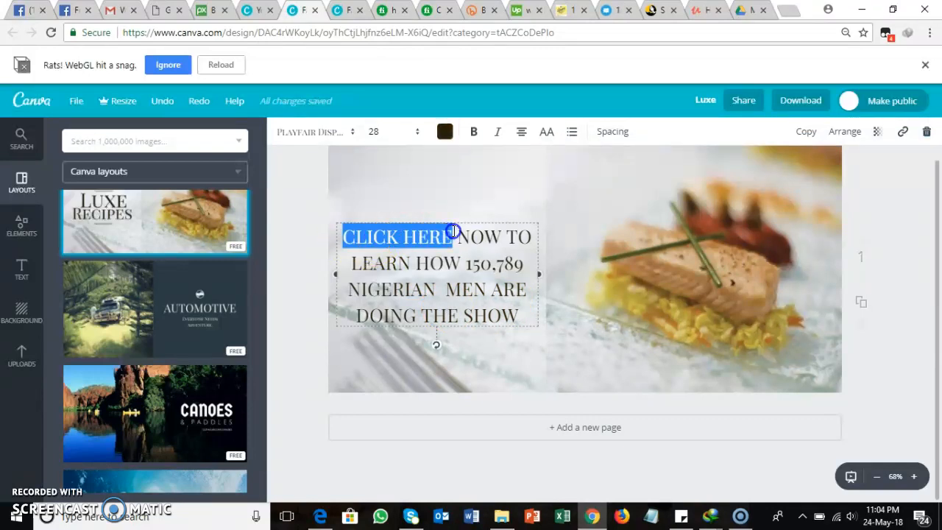
click(444, 128)
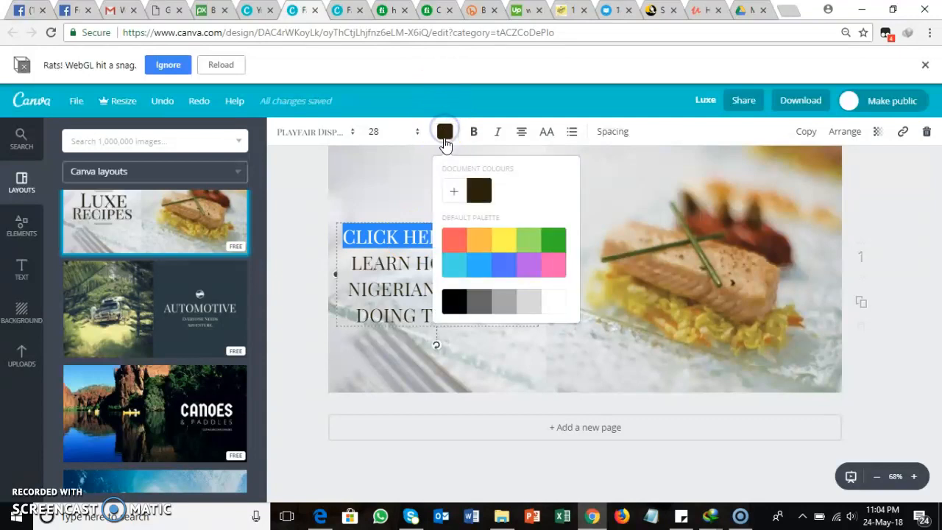
click(457, 242)
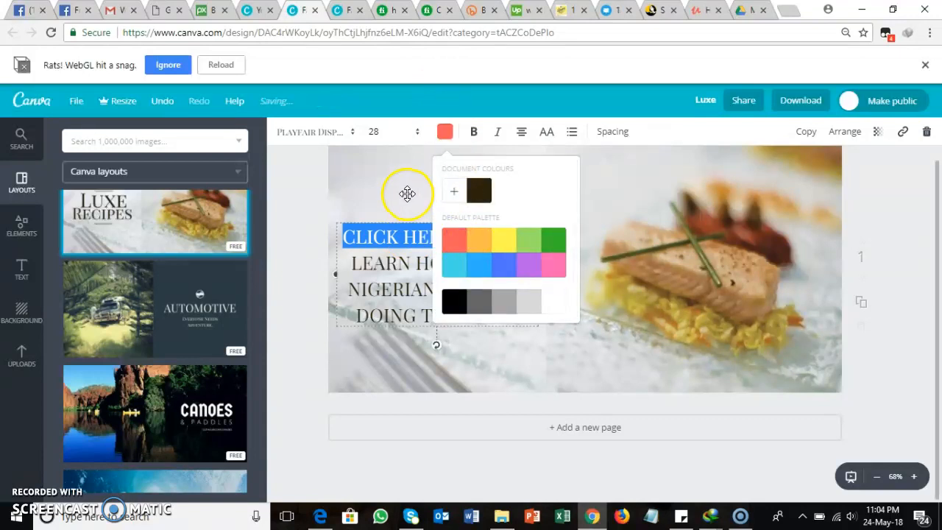
click(387, 179)
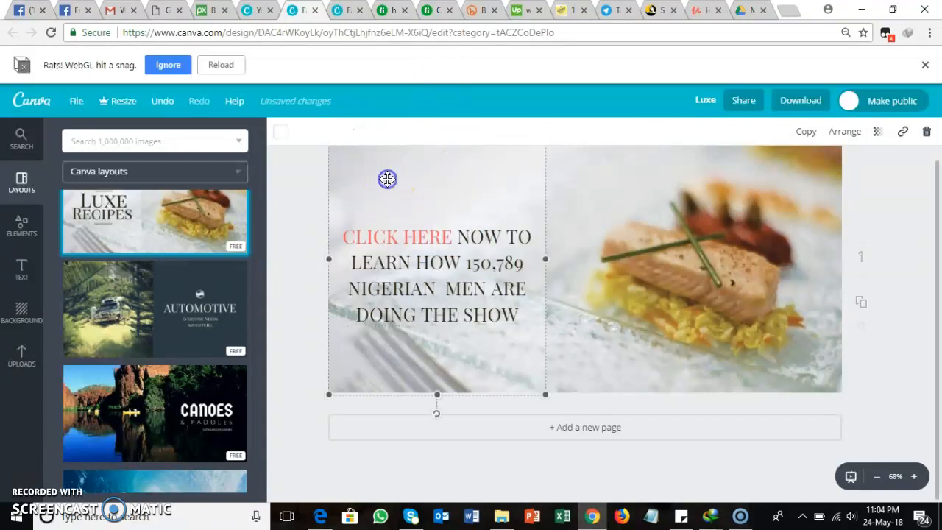
Step: Colour the number 150,789 in the ad text the same coral red
double_click(468, 238)
click(478, 268)
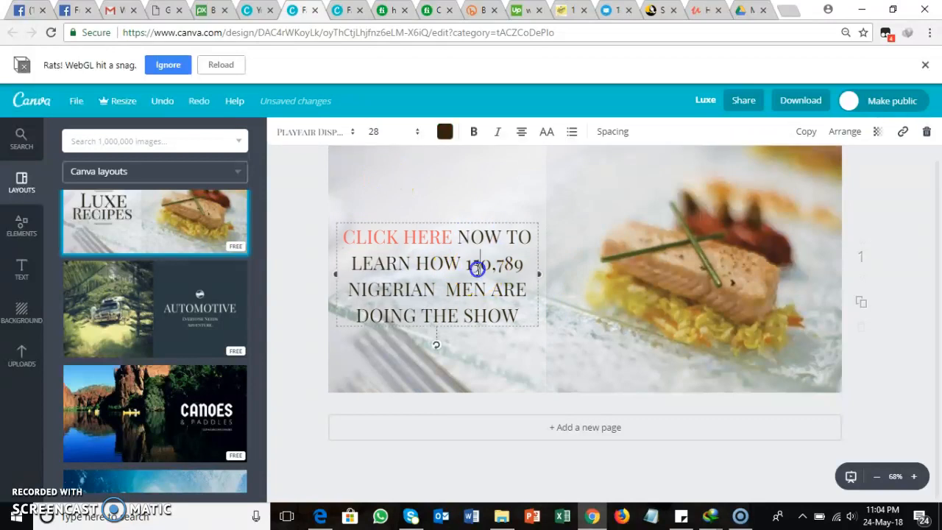
drag(499, 263, 526, 263)
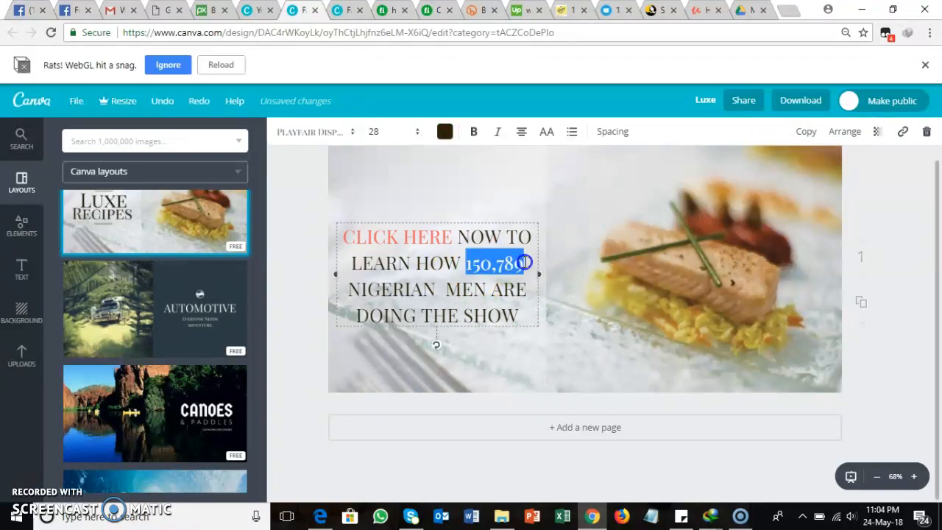
click(444, 131)
click(454, 239)
click(404, 185)
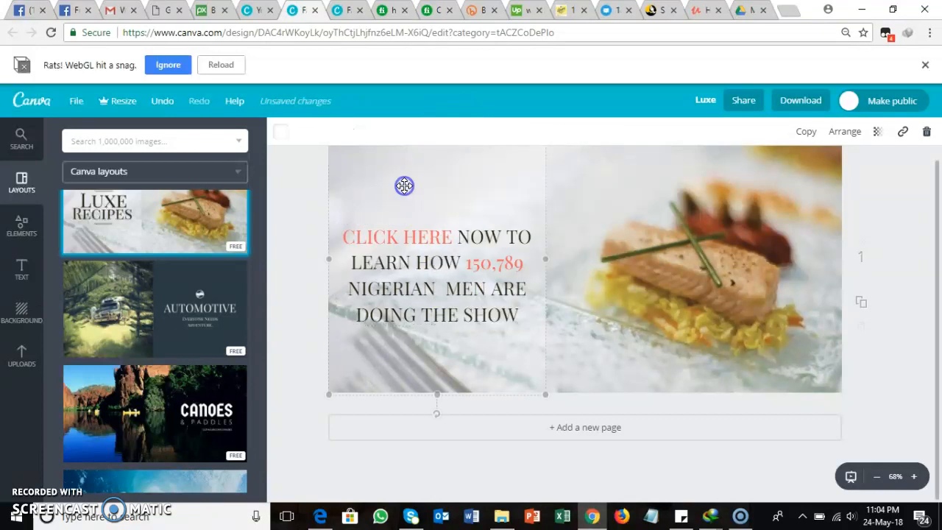
Step: Colour the words NIGERIAN MEN in the ad text coral red from the default palette
click(356, 293)
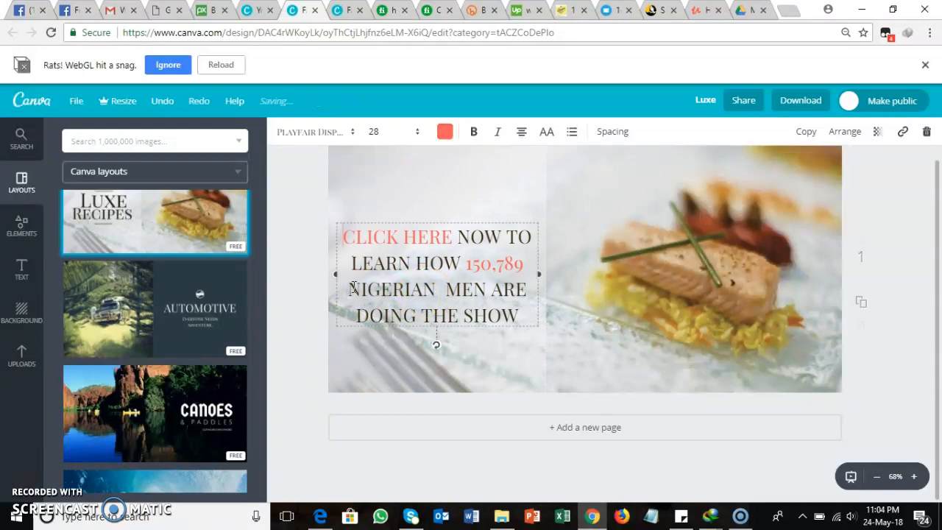
drag(349, 291, 479, 279)
click(444, 131)
click(455, 240)
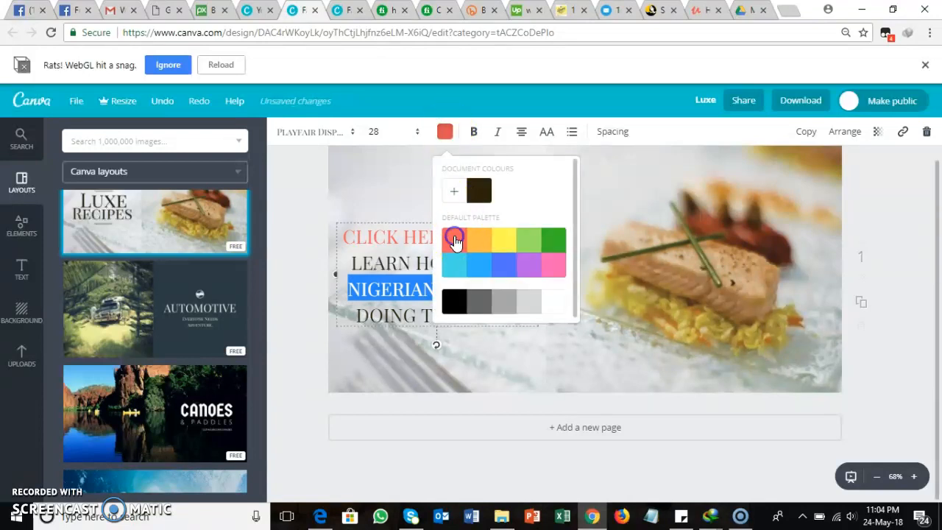
click(361, 189)
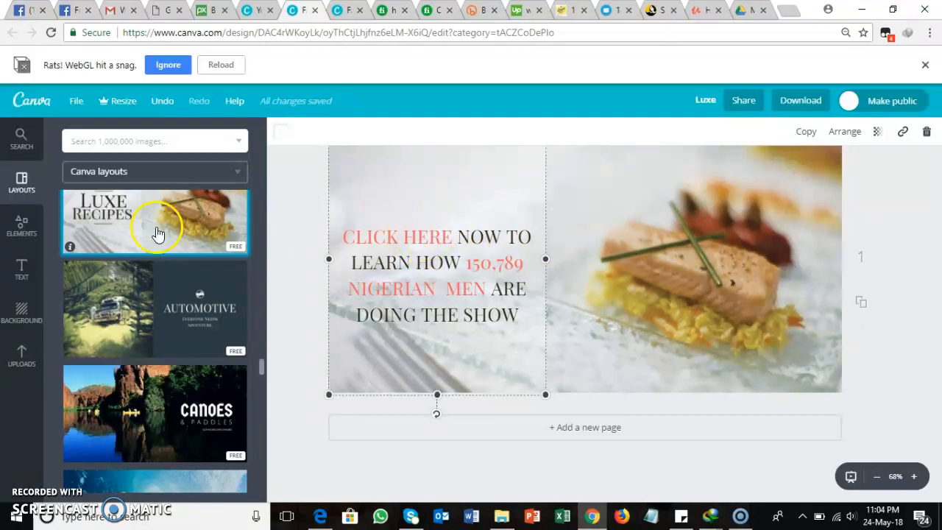
Step: Search the image library for fruits and restrict the results to photos
click(22, 313)
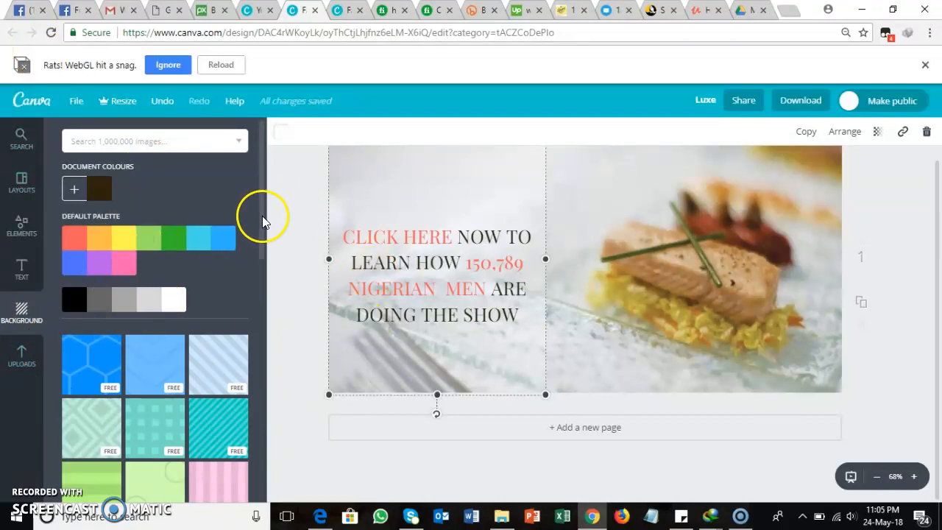
click(118, 140)
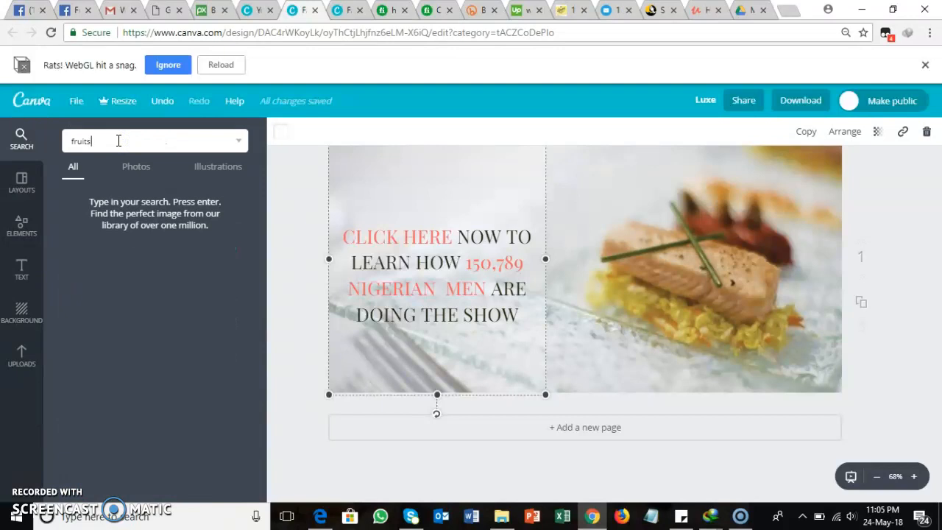
click(147, 168)
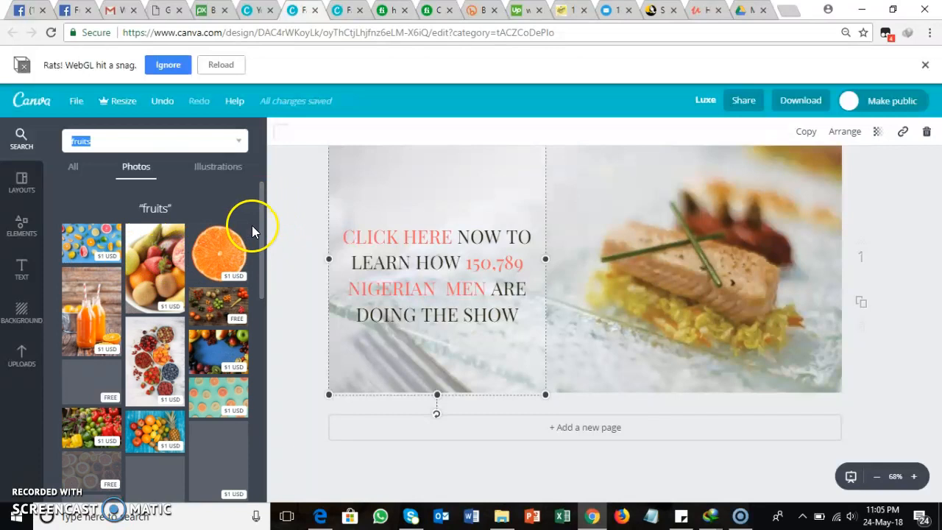
Step: Replace the salmon dish photo with the free photo of round brown fruits in a black bowl on a striped cloth
drag(263, 230, 263, 295)
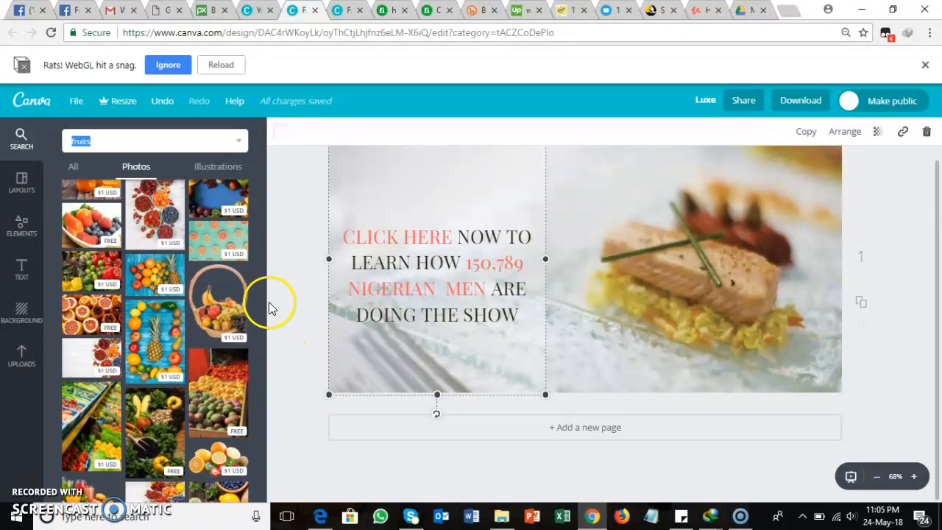
drag(262, 305, 259, 452)
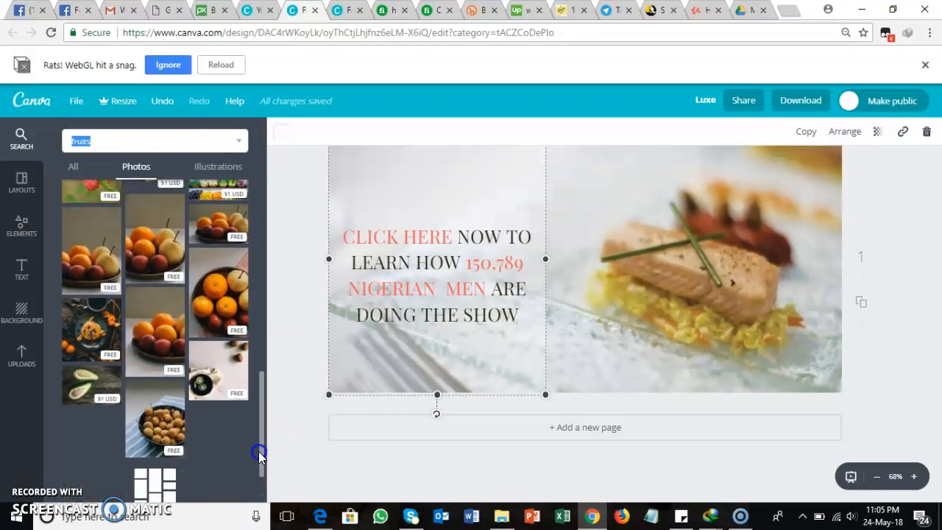
click(158, 428)
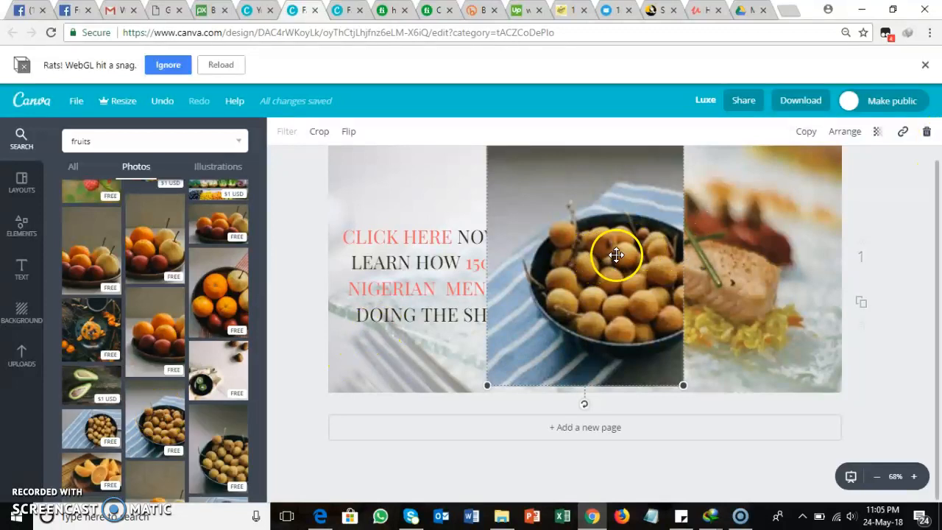
drag(625, 256, 555, 253)
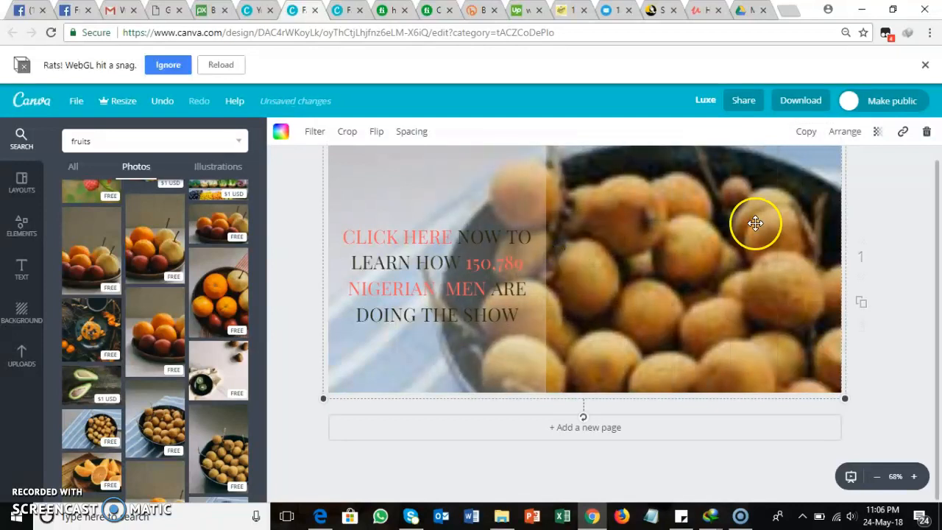
drag(937, 263, 937, 220)
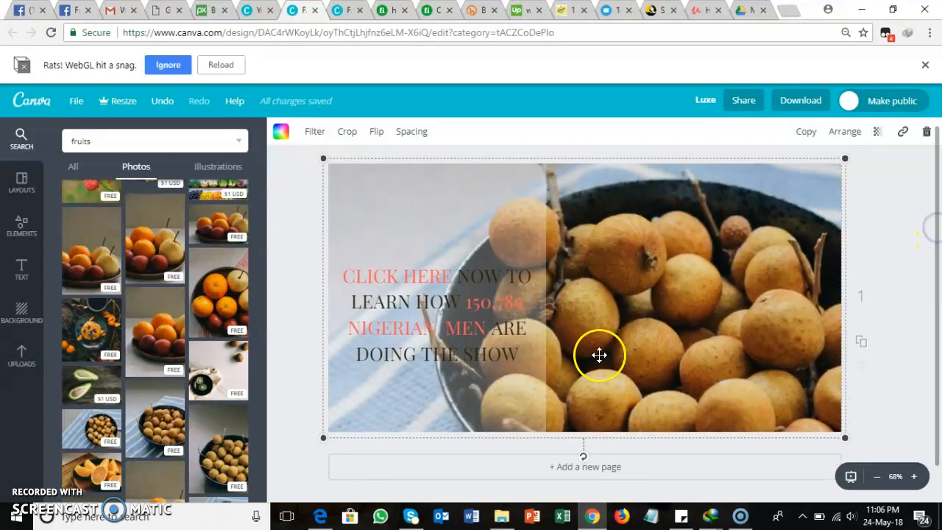
Step: Stretch the pale overlay across the full width of the design, and shrink it back to cover only the text half
click(439, 220)
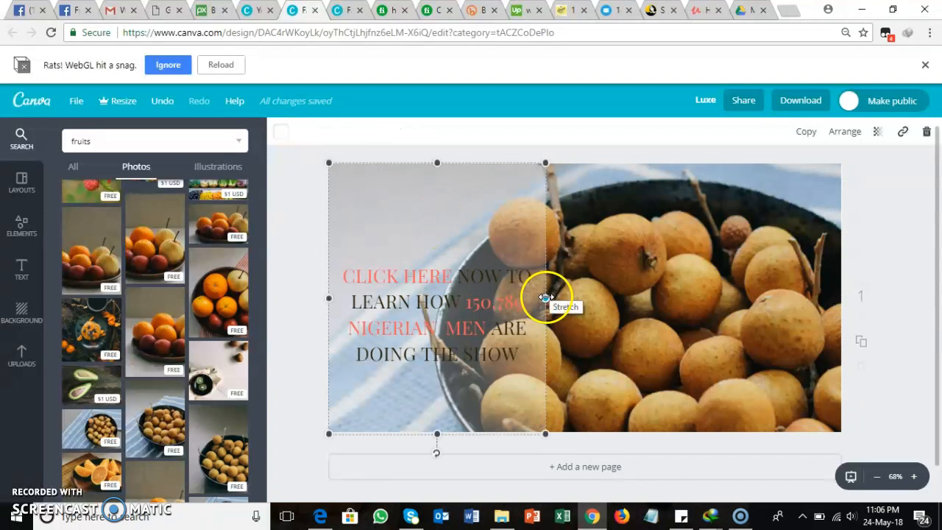
drag(546, 298, 843, 289)
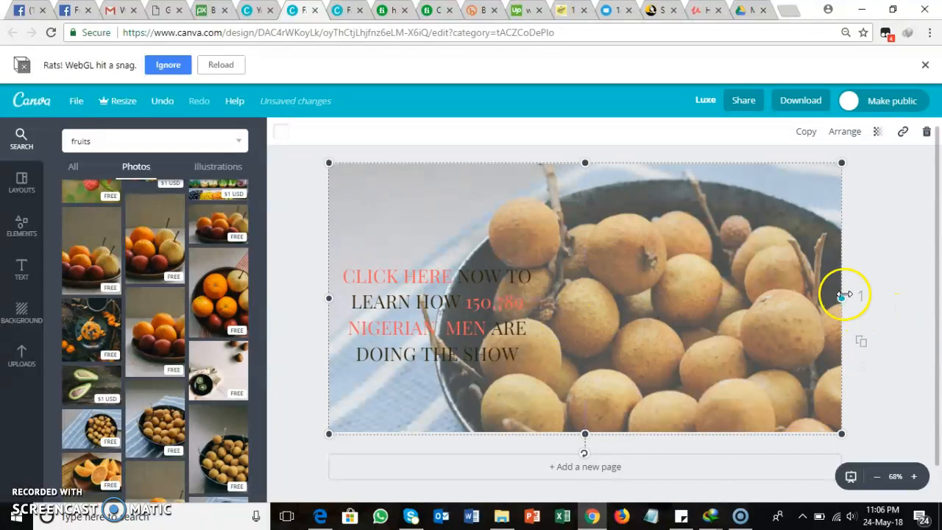
drag(842, 297, 548, 298)
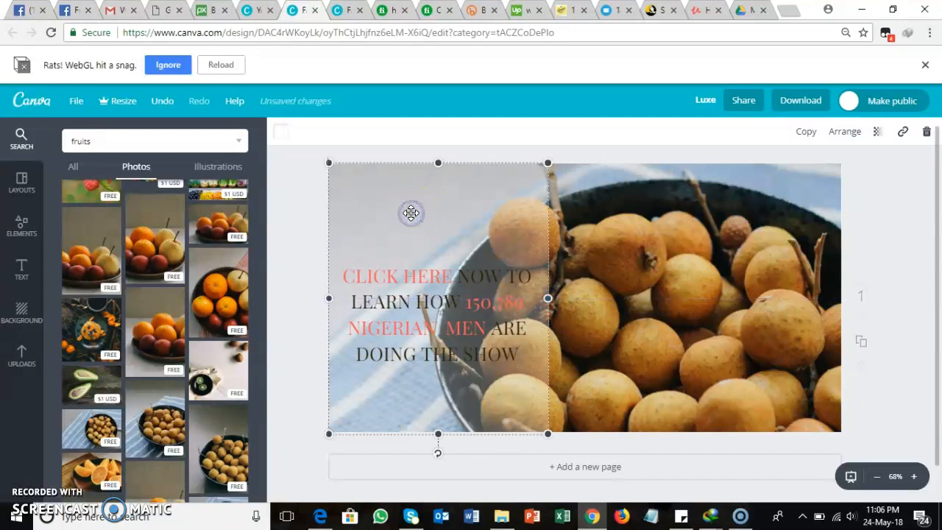
Step: Recolour the translucent overlay behind the ad text medium grey from the default palette
click(488, 217)
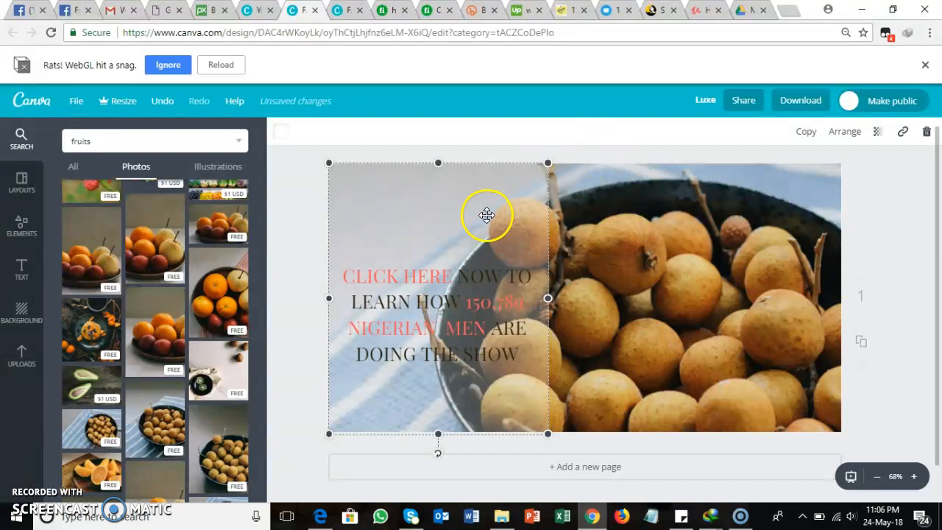
click(395, 182)
click(447, 191)
click(416, 312)
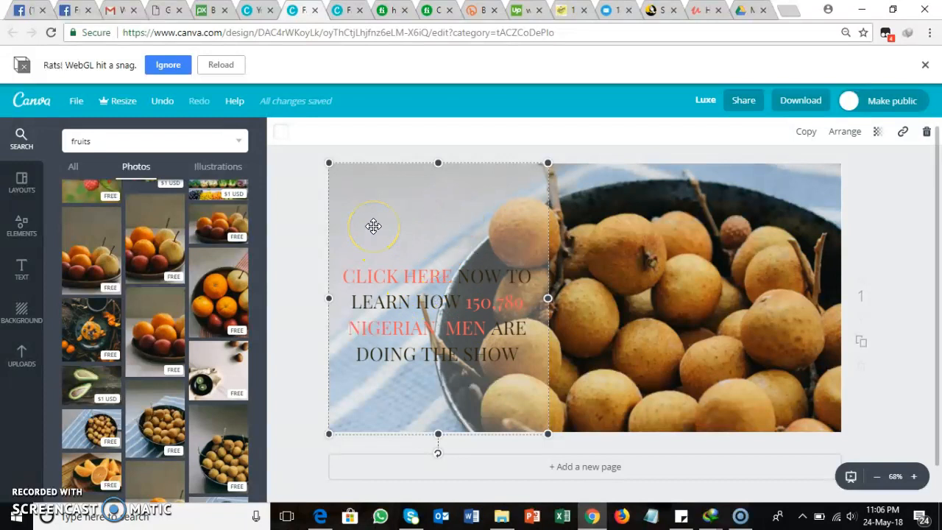
click(280, 131)
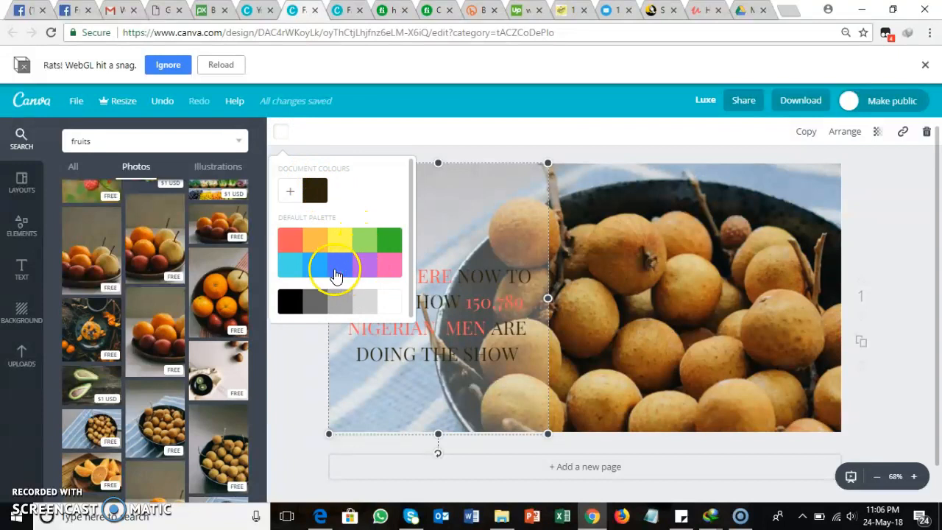
click(340, 299)
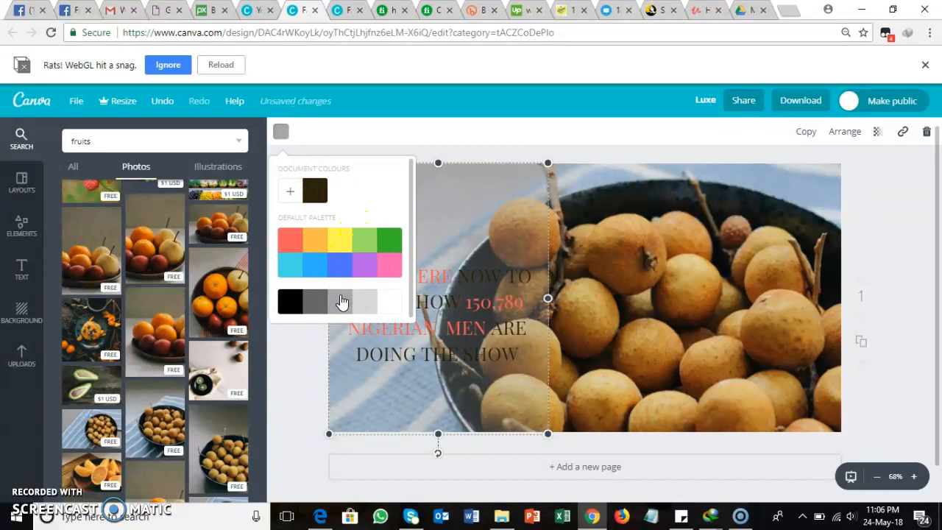
click(419, 135)
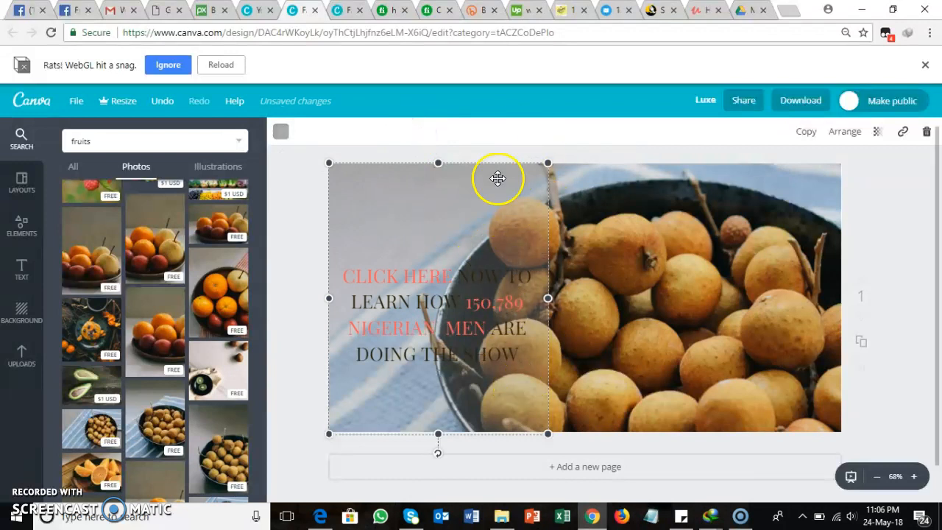
Step: Try dark grey from the default palette on the overlay behind the ad text
click(281, 134)
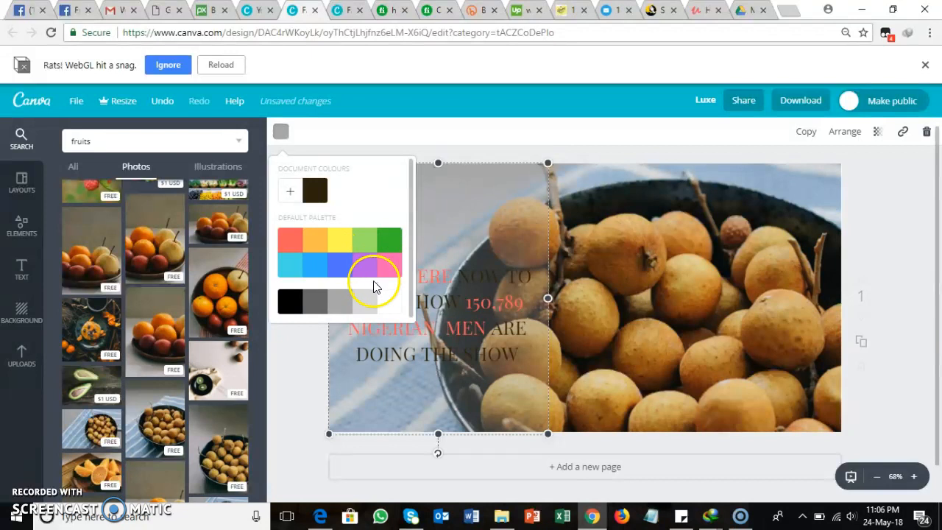
click(313, 302)
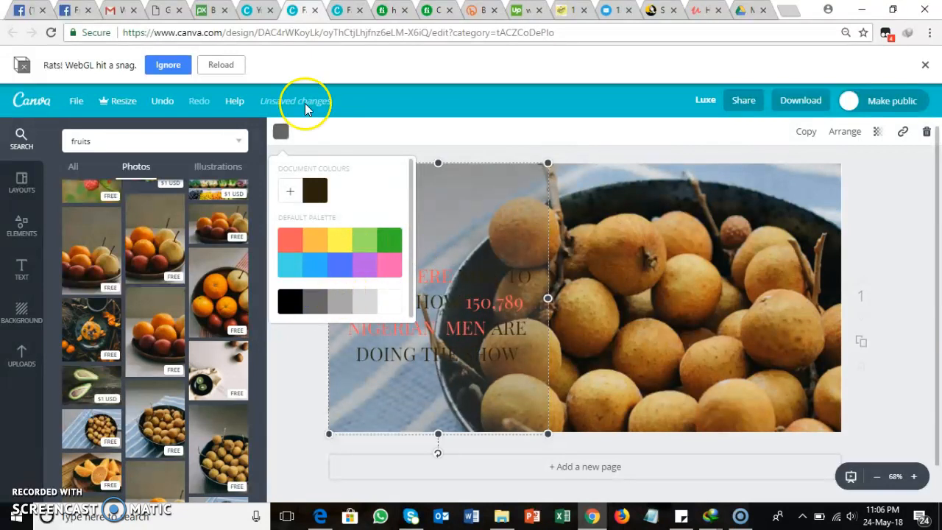
click(280, 132)
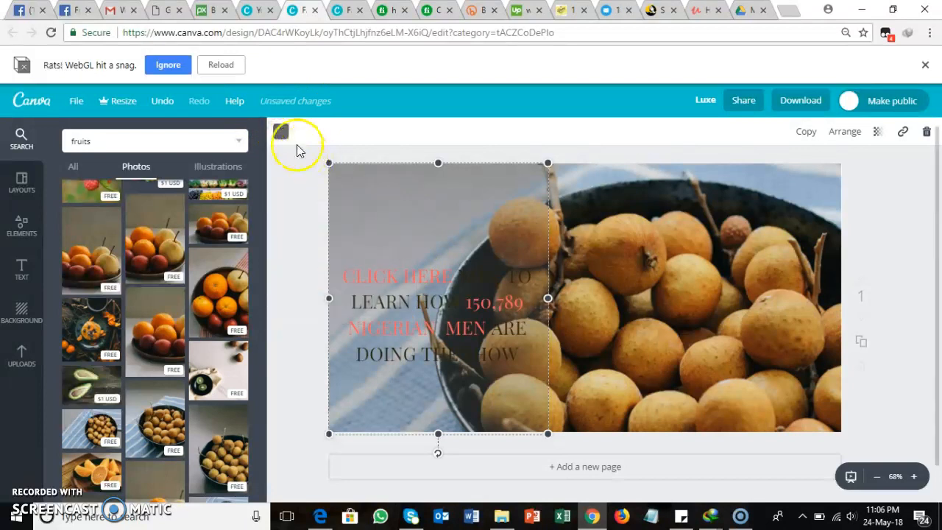
Step: Set the overlay behind the ad text back to white and deselect it
click(279, 132)
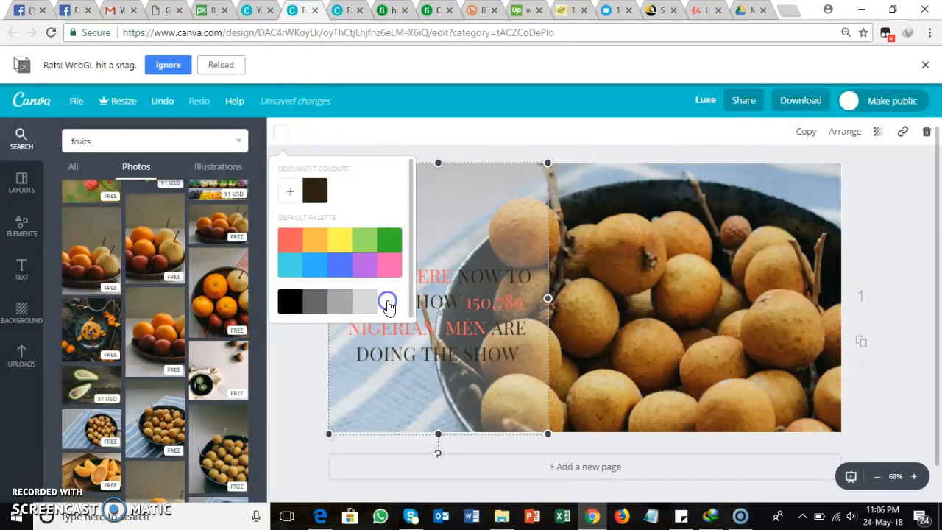
click(591, 133)
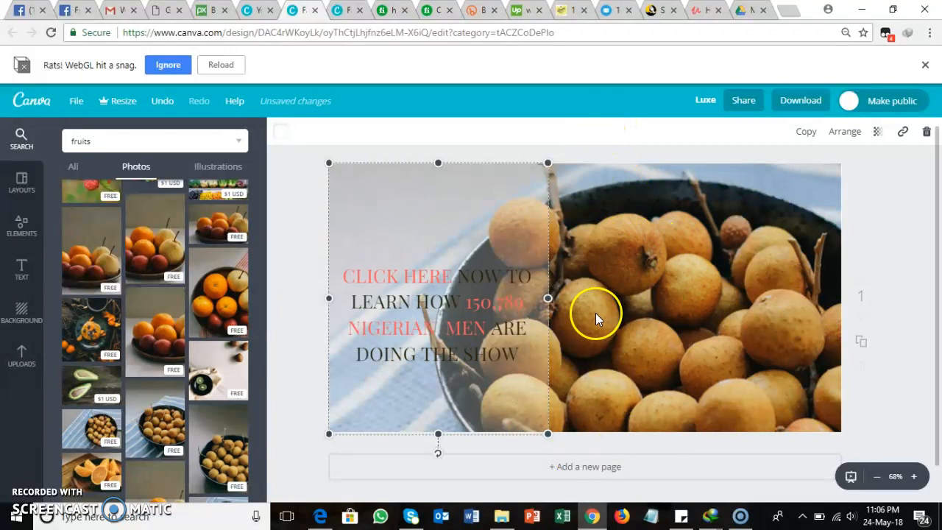
click(606, 287)
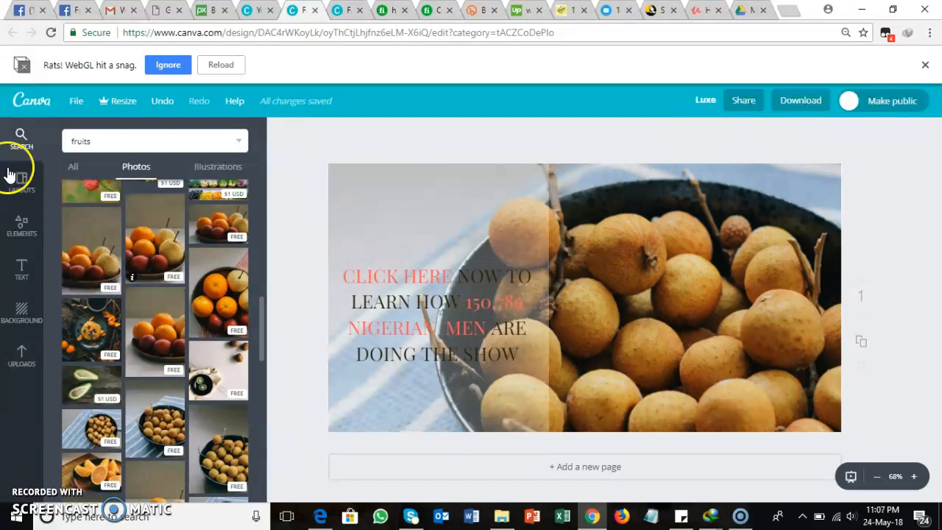
Step: Upload the image named curvy from the Ad Copy folder in Downloads
click(22, 358)
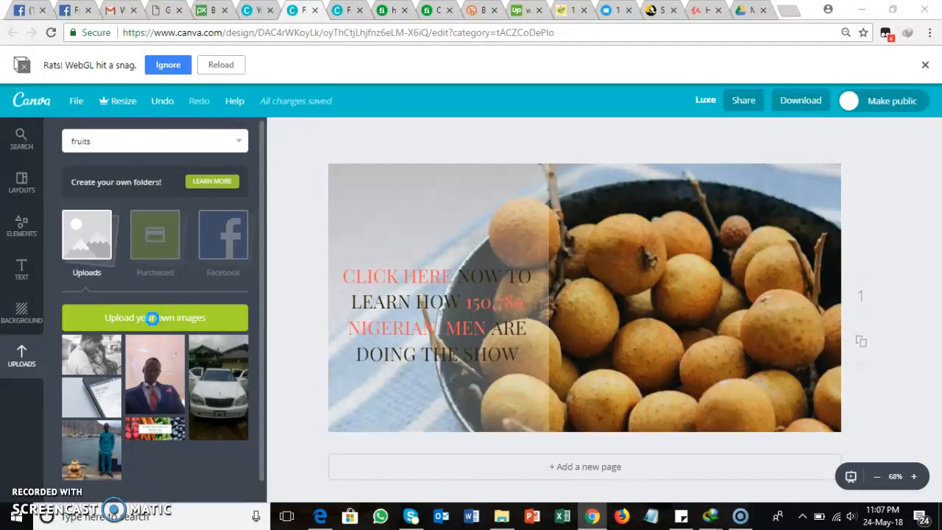
click(153, 318)
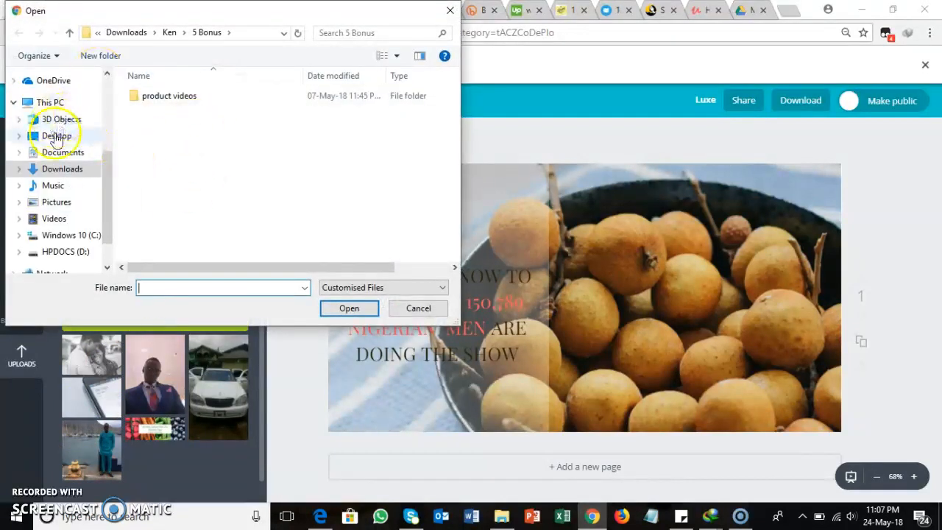
click(71, 171)
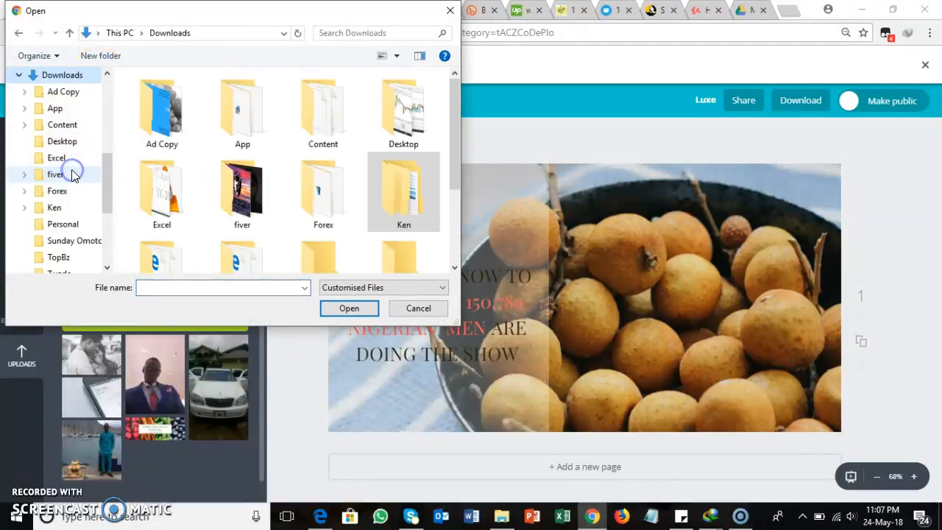
double_click(178, 118)
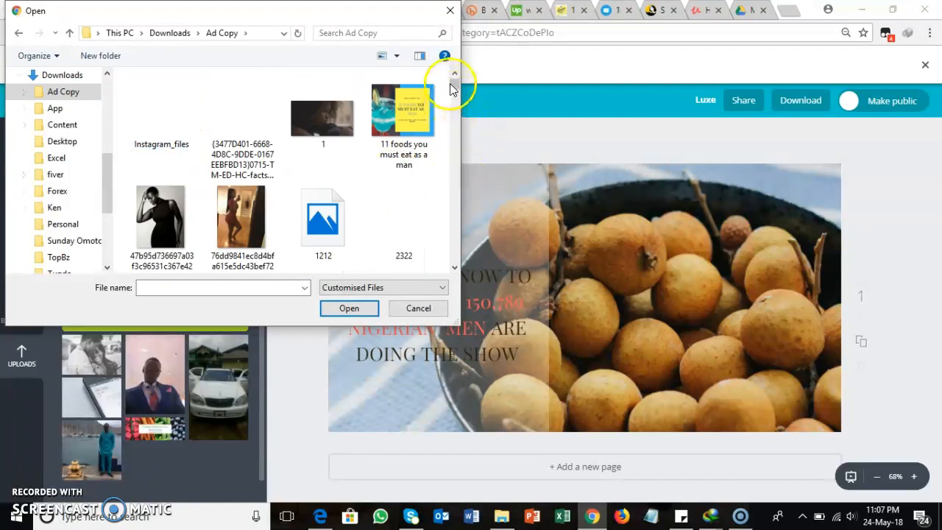
drag(452, 86, 455, 112)
click(157, 226)
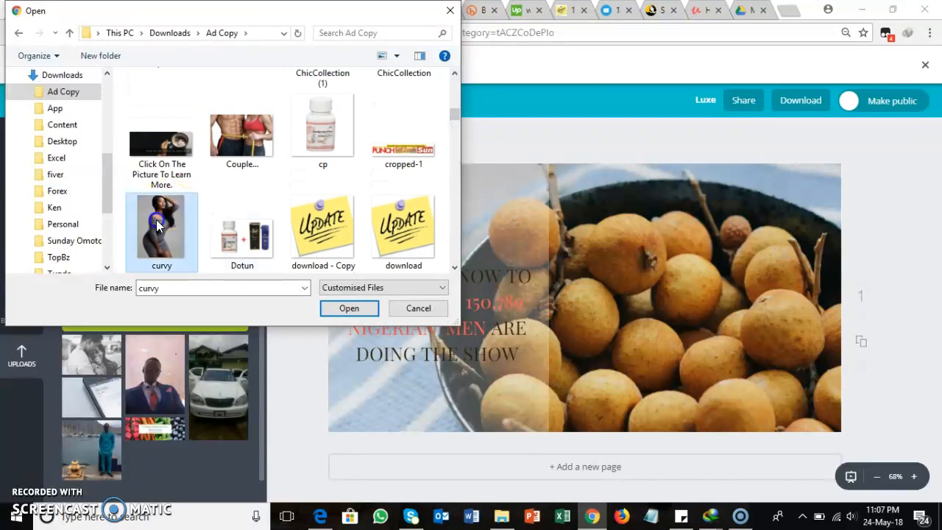
click(352, 308)
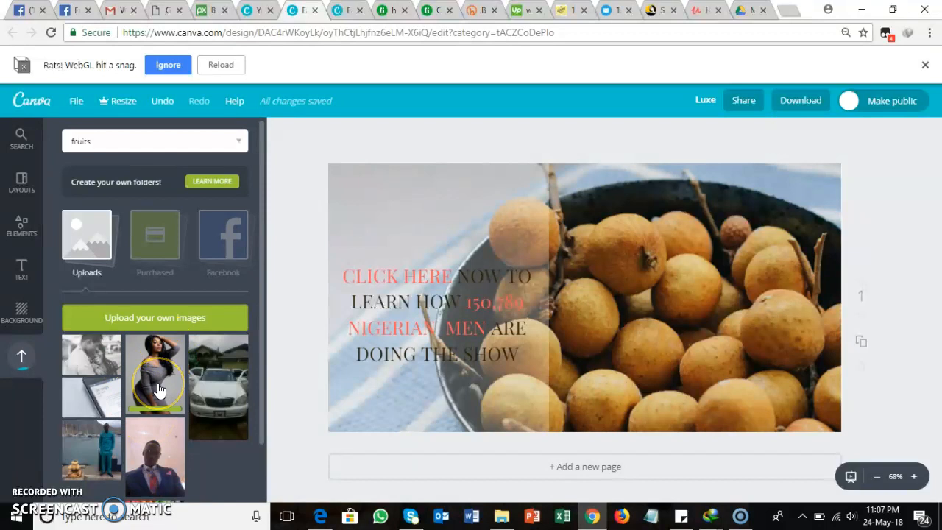
Step: Replace the ad's fruit background with the uploaded photo of the woman in grey, and shift it slightly right and down
click(158, 390)
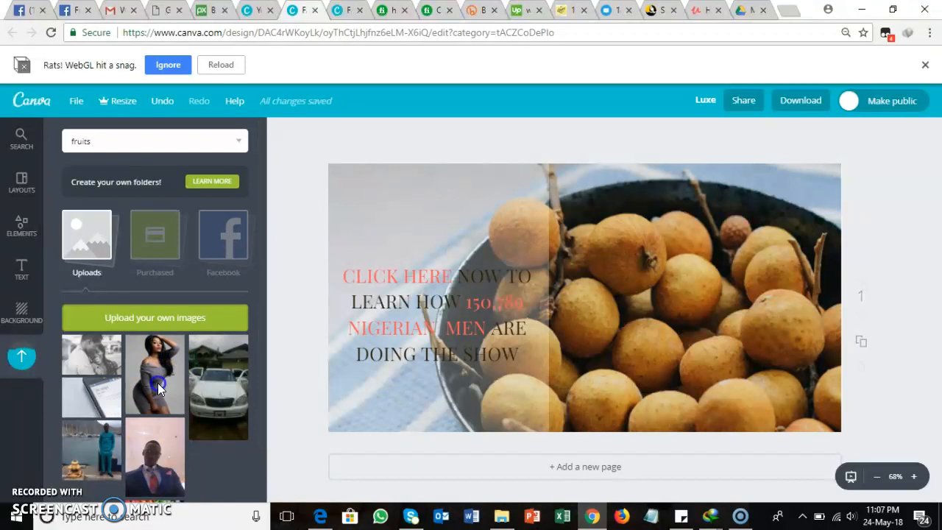
drag(620, 278, 644, 304)
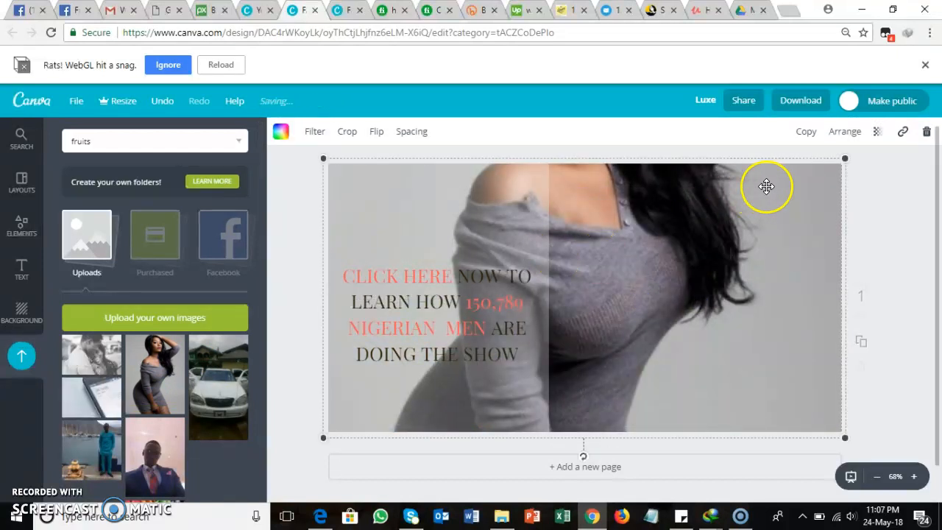
drag(685, 216, 672, 238)
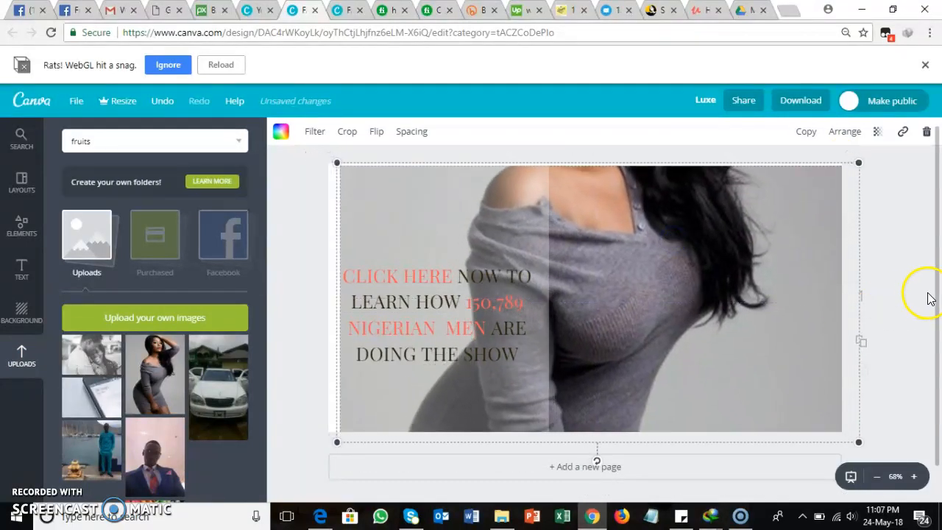
Step: Reposition the photo inside its crop frame so the woman's face and raised arm fill the ad, and apply the crop
double_click(775, 305)
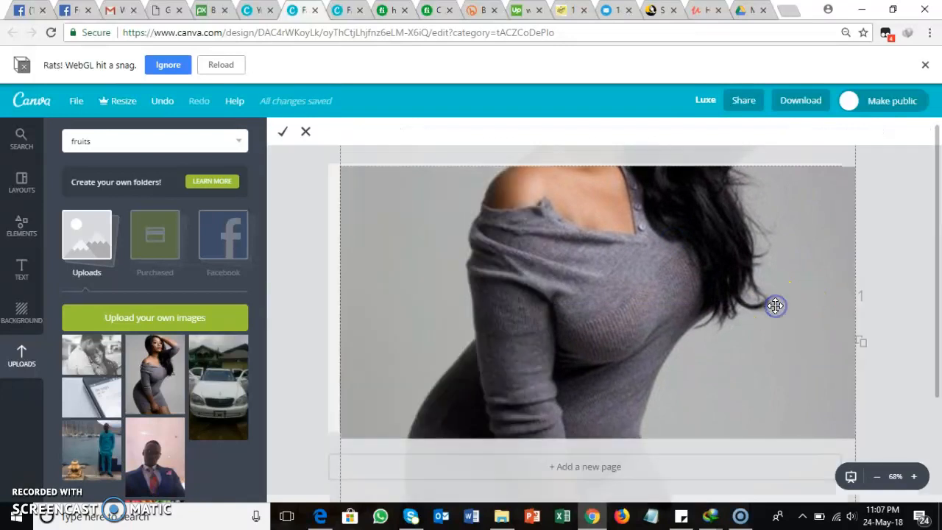
drag(773, 304, 619, 305)
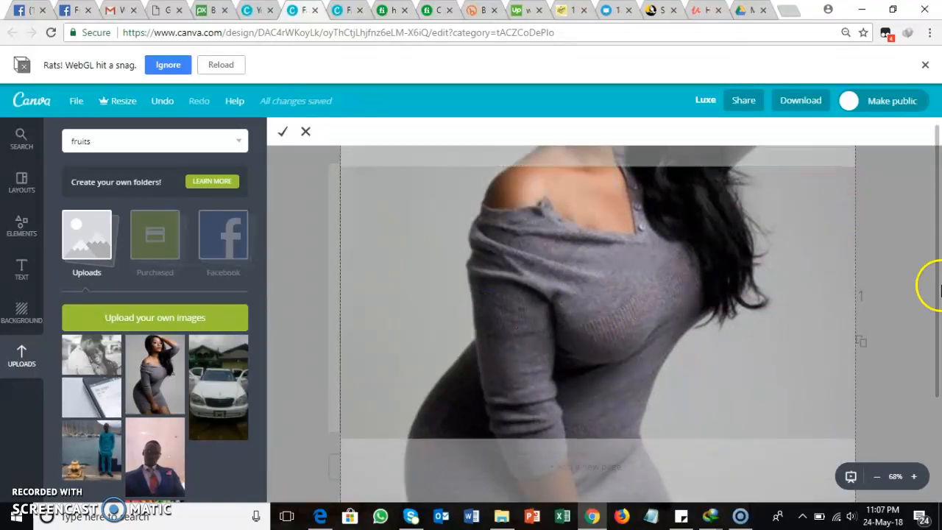
drag(937, 259, 938, 401)
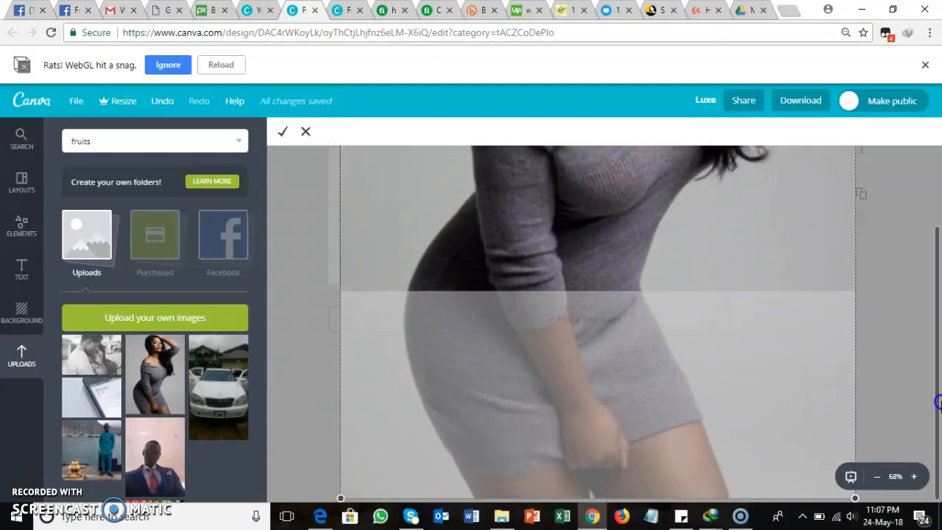
drag(940, 461, 937, 173)
drag(600, 257, 588, 451)
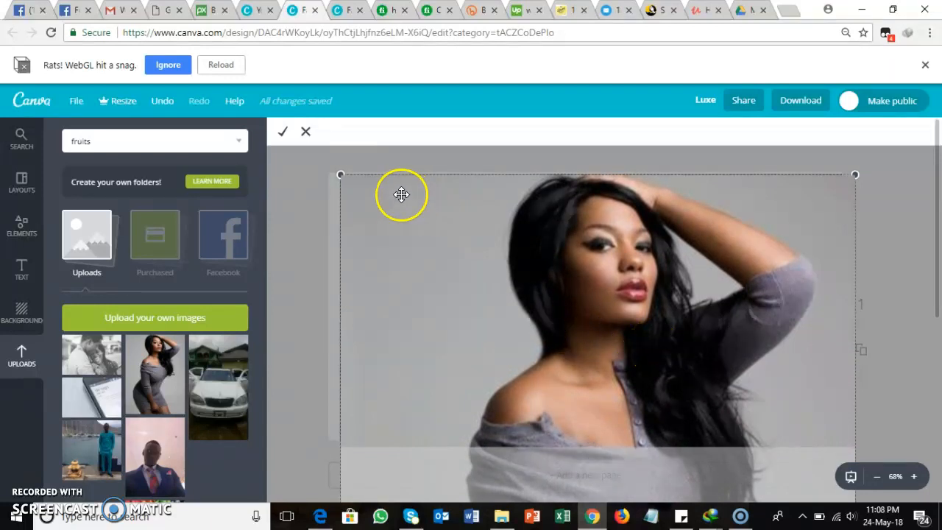
click(282, 133)
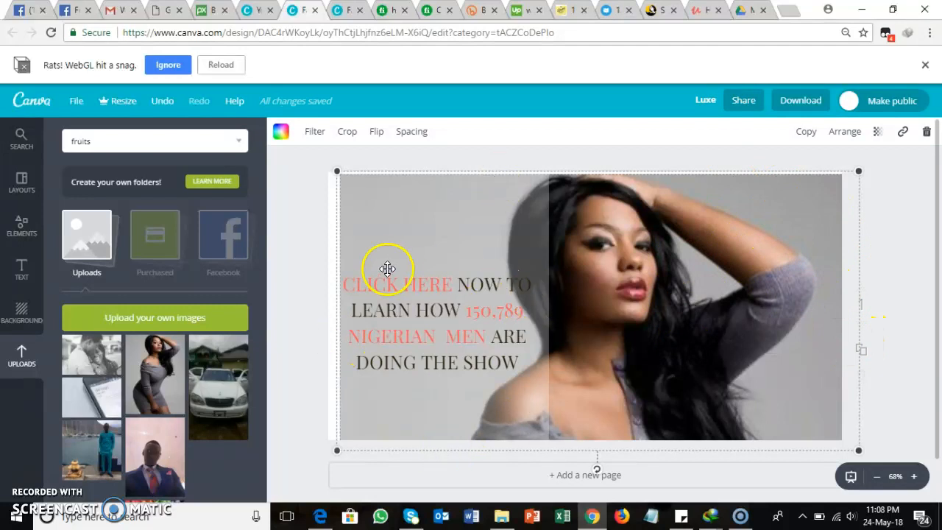
Step: Try several default-palette colours on the ad background, including light green, white, dark grey and coral, ending on dark green
click(281, 134)
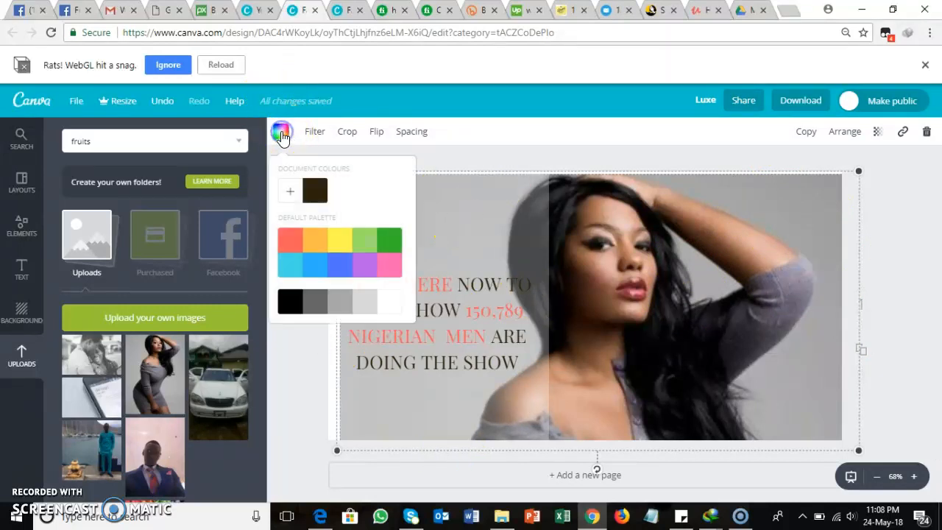
click(388, 271)
click(363, 274)
click(335, 264)
click(316, 244)
click(355, 249)
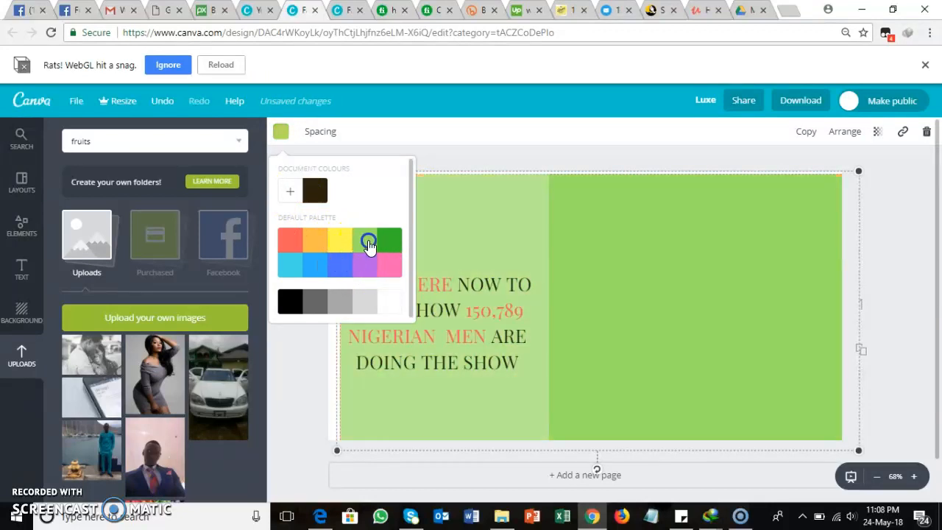
click(364, 306)
click(390, 303)
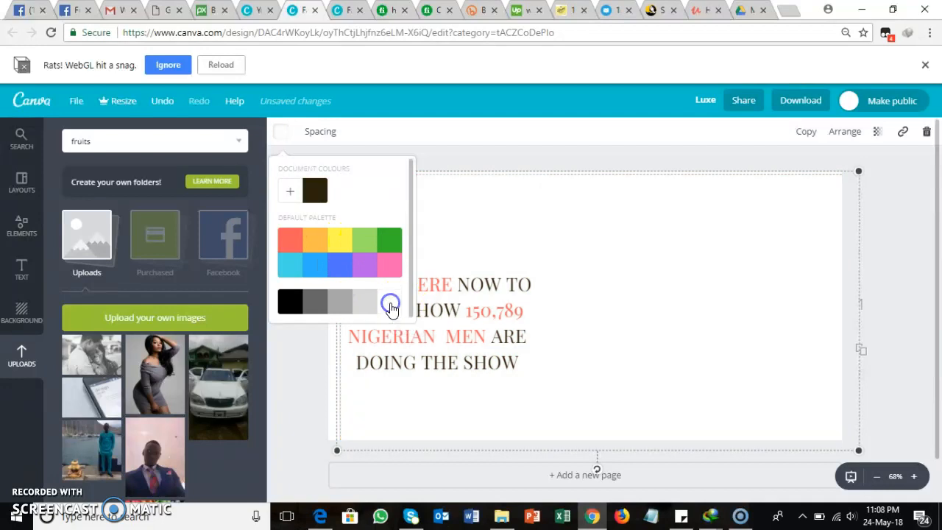
click(346, 302)
click(310, 302)
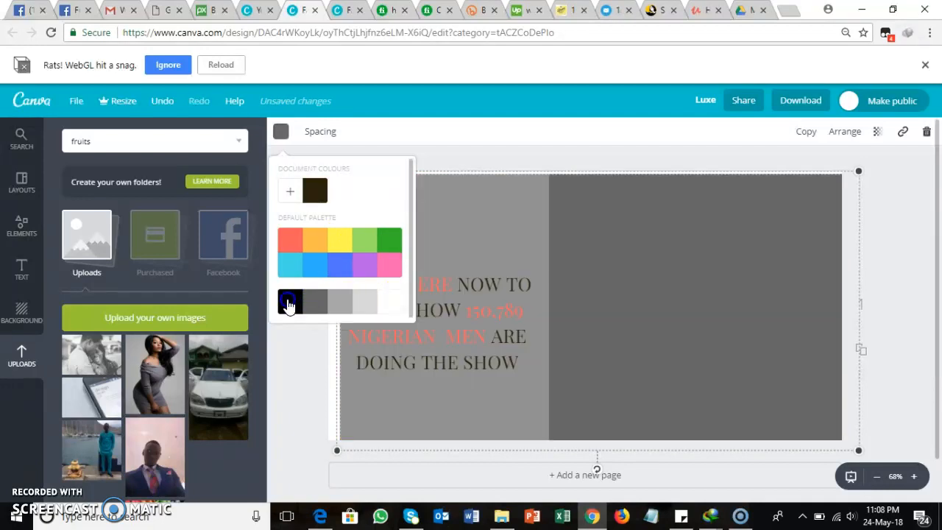
click(289, 304)
click(289, 264)
click(290, 241)
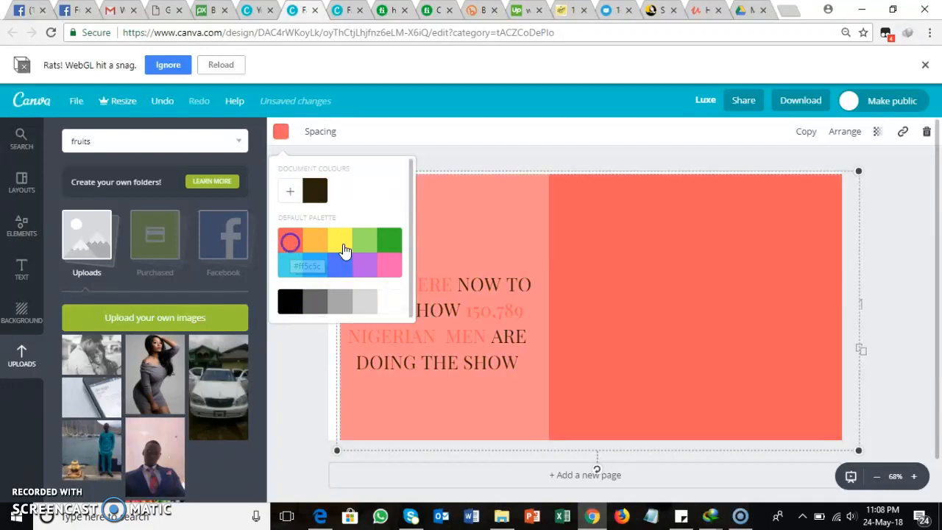
click(389, 240)
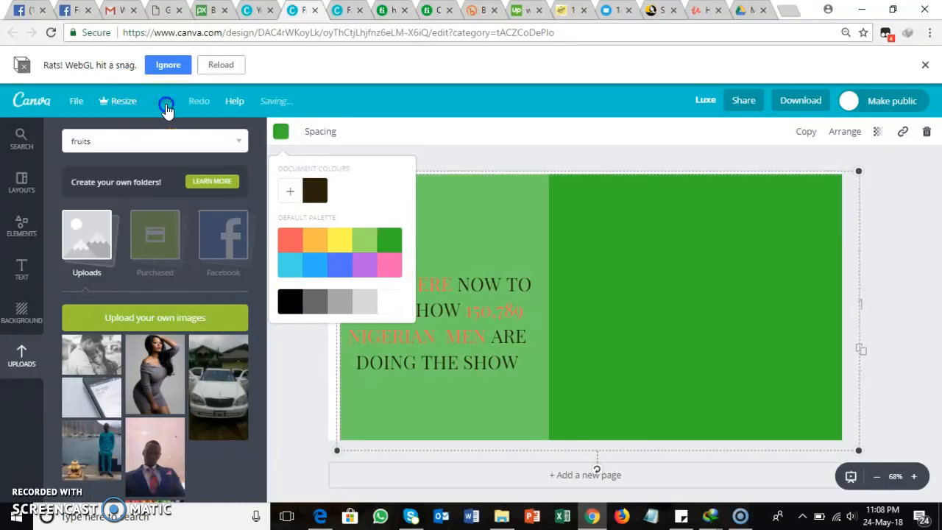
Step: Undo the background colour trials and restore the background photo with its face-focused crop, redoing any photo edits undone too far
click(164, 103)
click(165, 103)
click(165, 103)
click(165, 103)
click(165, 103)
click(164, 103)
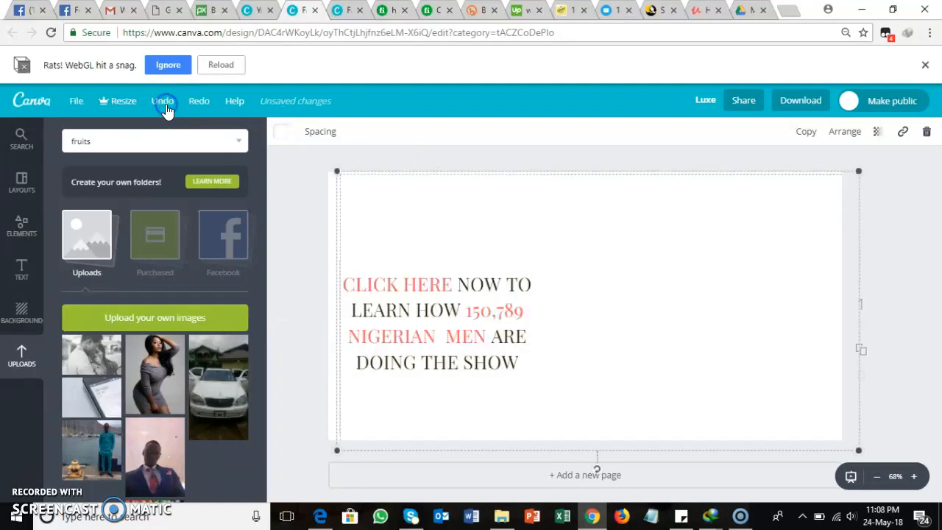
click(165, 103)
click(165, 104)
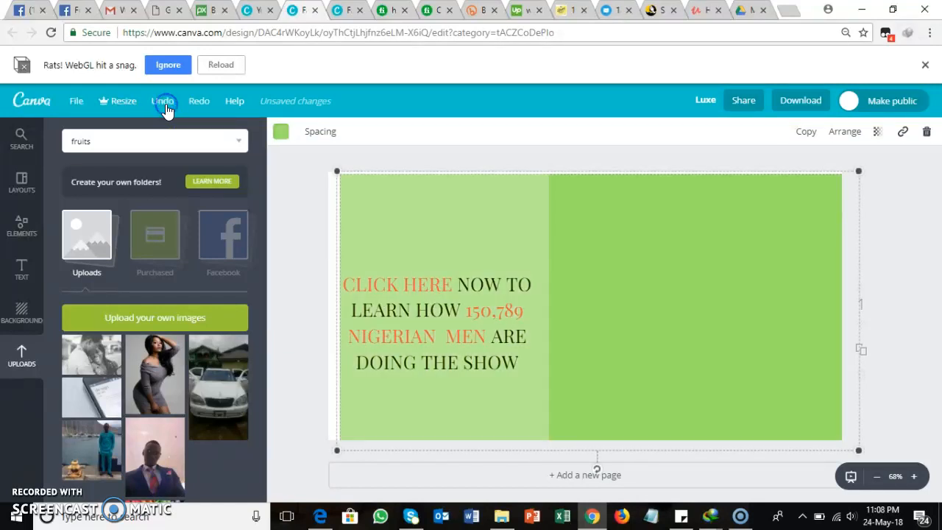
click(165, 103)
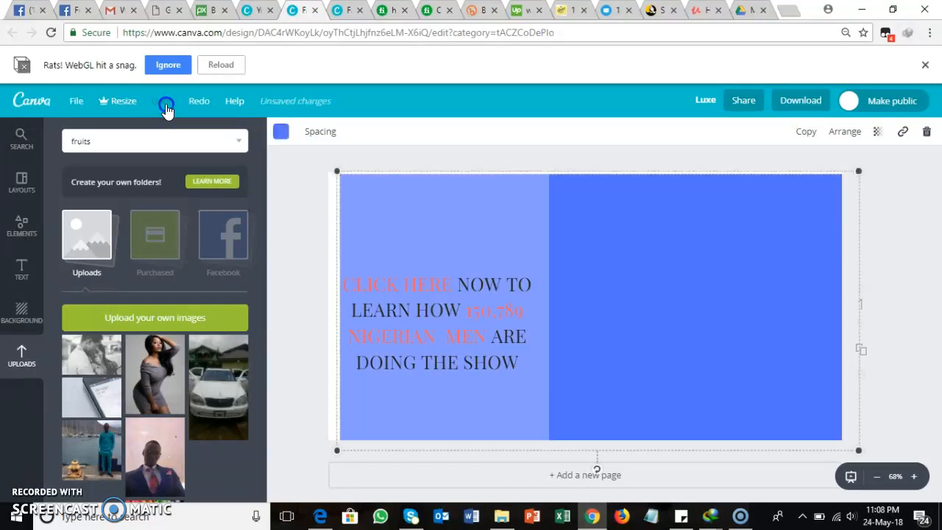
click(165, 103)
click(165, 103)
click(165, 103)
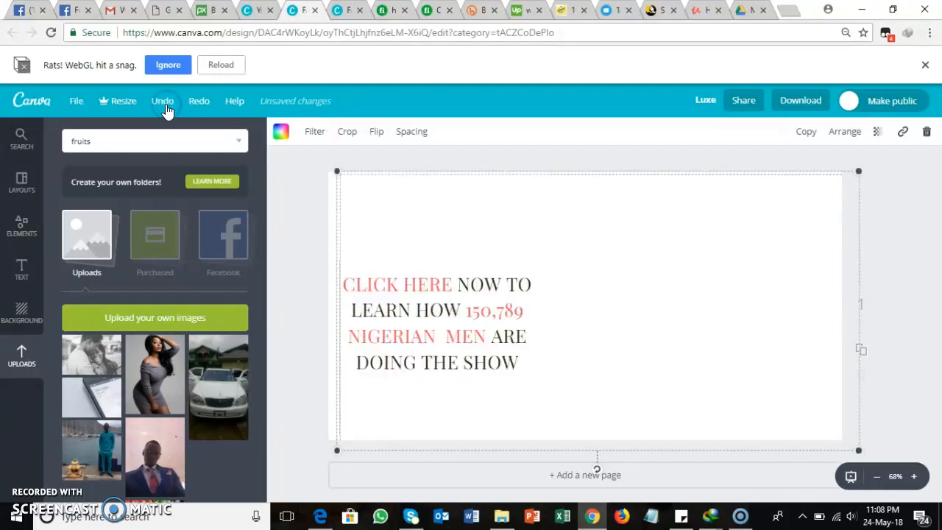
click(165, 103)
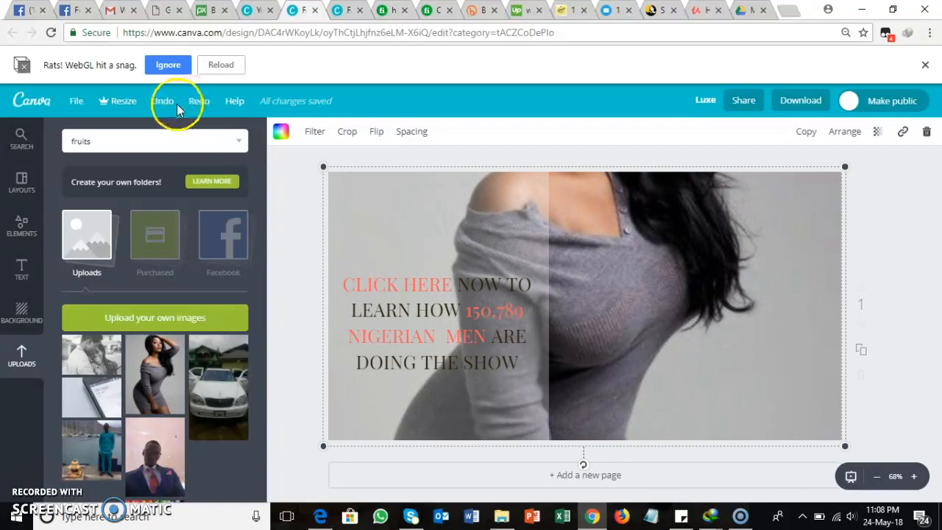
click(165, 103)
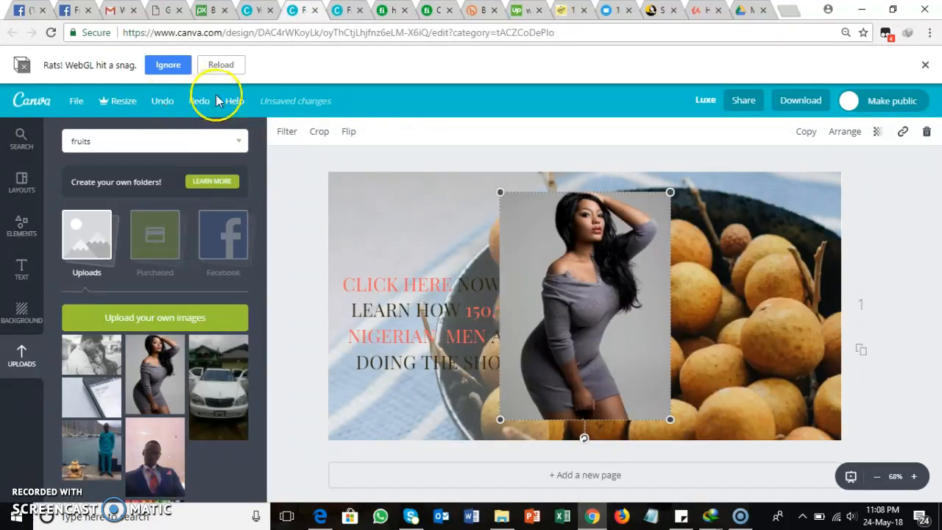
click(201, 103)
click(201, 103)
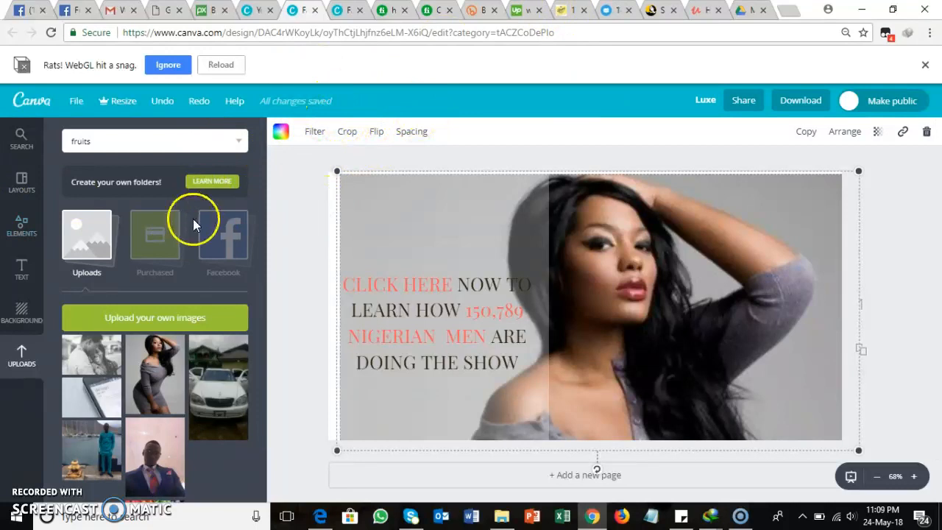
Step: Show the line elements and shift the translucent overlay behind the ad text slightly to the right
click(22, 230)
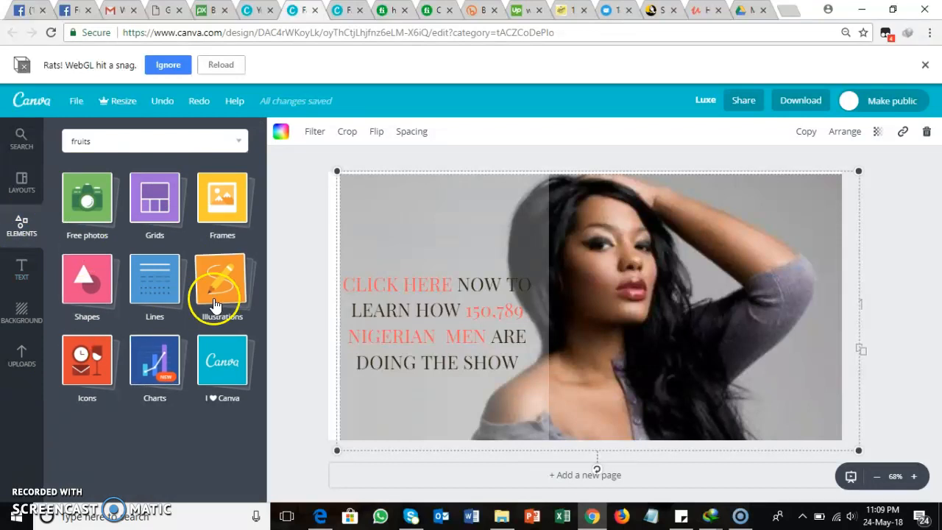
click(151, 286)
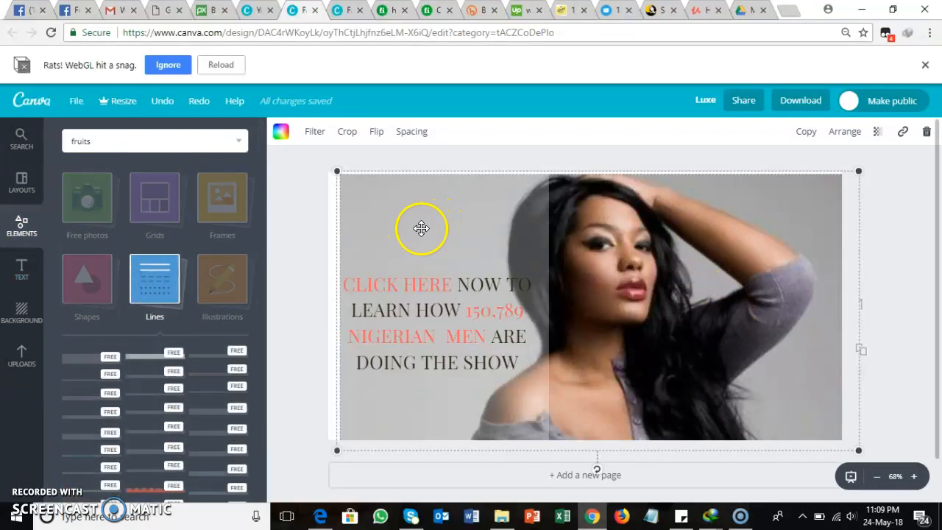
mouse_move(435, 198)
mouse_down()
mouse_move(433, 237)
mouse_move(443, 204)
mouse_up()
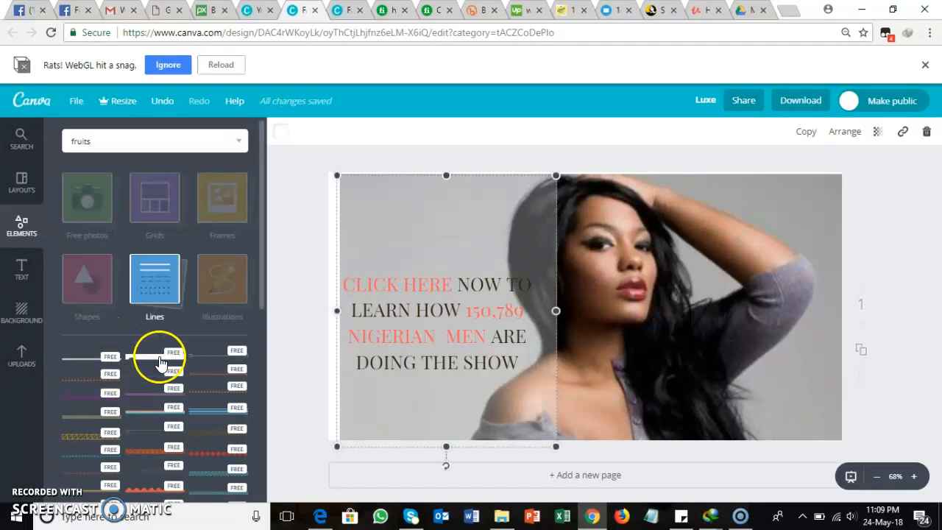
Step: Add a solid black line from the line elements and place it above the ad text
click(258, 295)
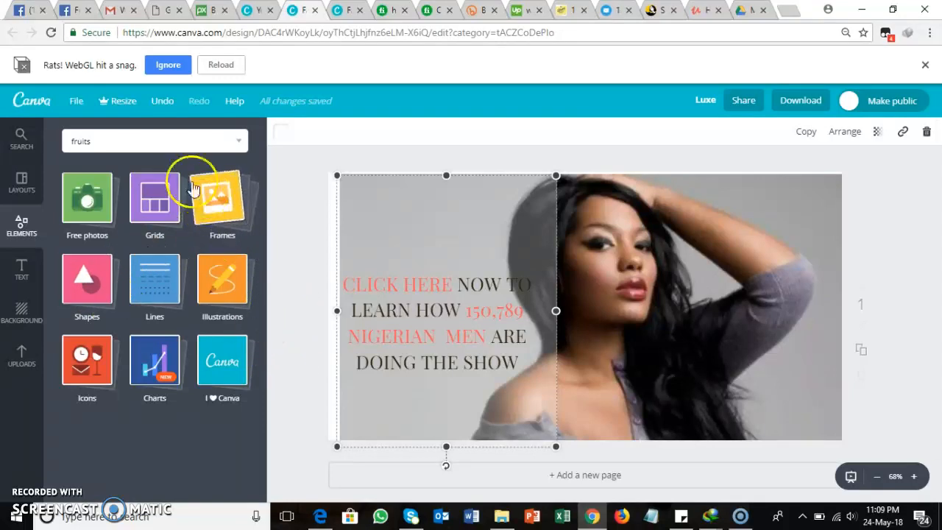
click(152, 274)
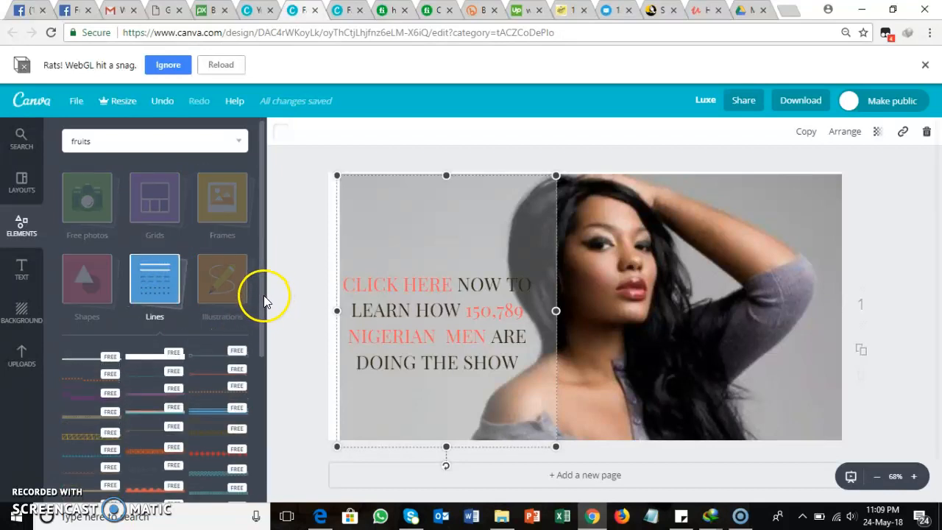
click(88, 361)
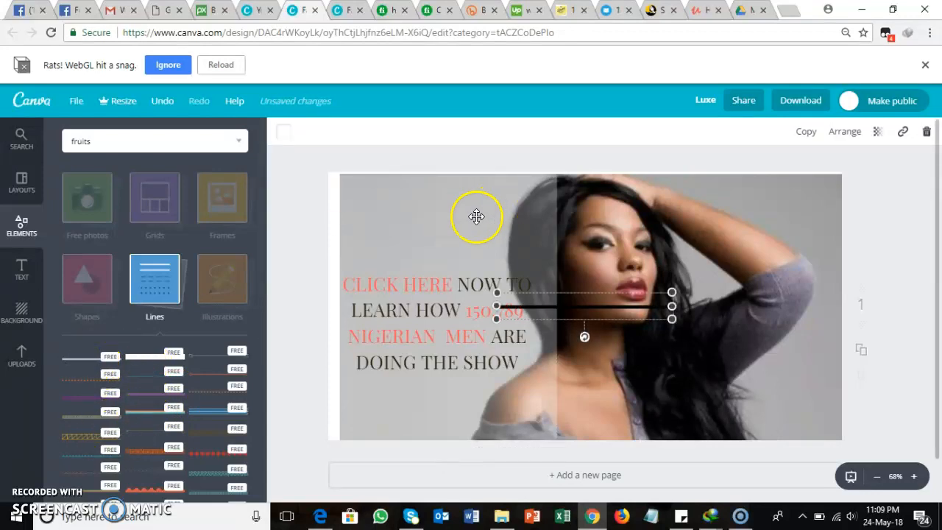
drag(597, 310, 456, 239)
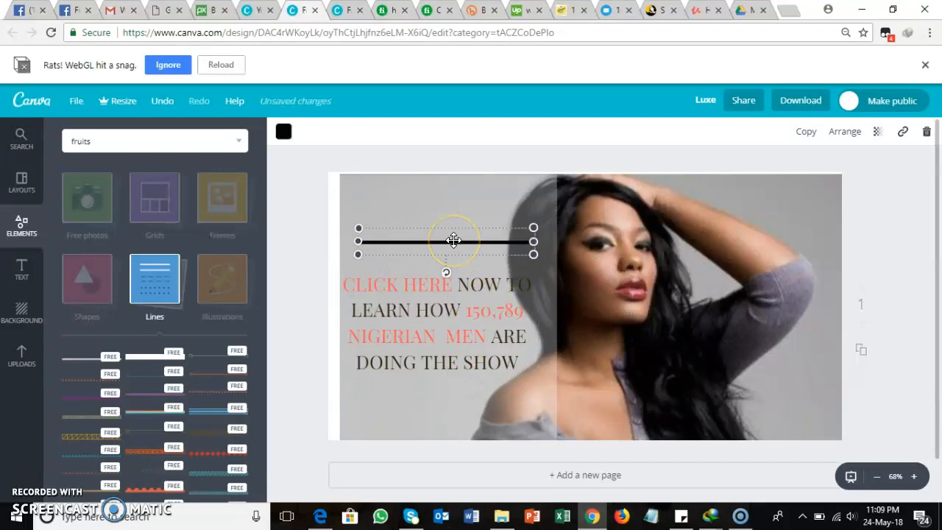
Step: Try duplicating the ad page and look for a copy option on the black line above the text
click(863, 352)
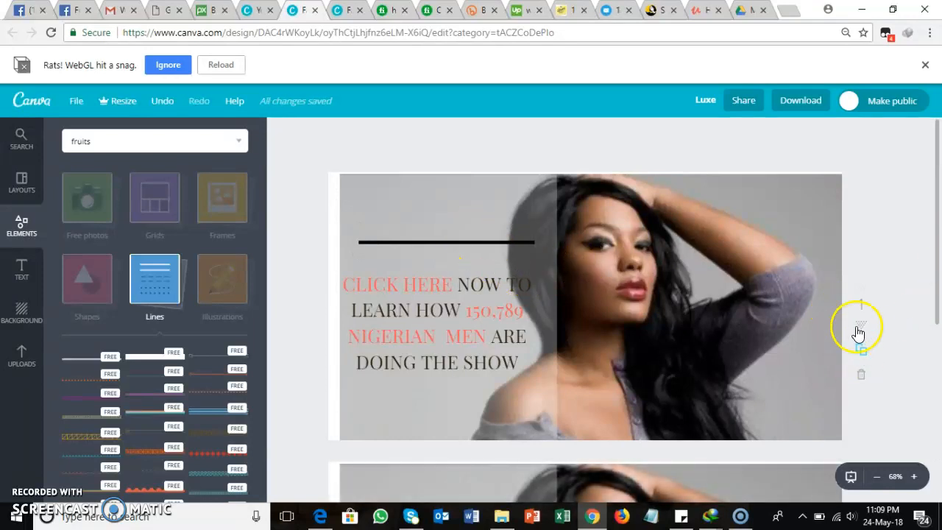
mouse_move(936, 231)
mouse_down()
mouse_move(937, 307)
mouse_move(936, 218)
mouse_up()
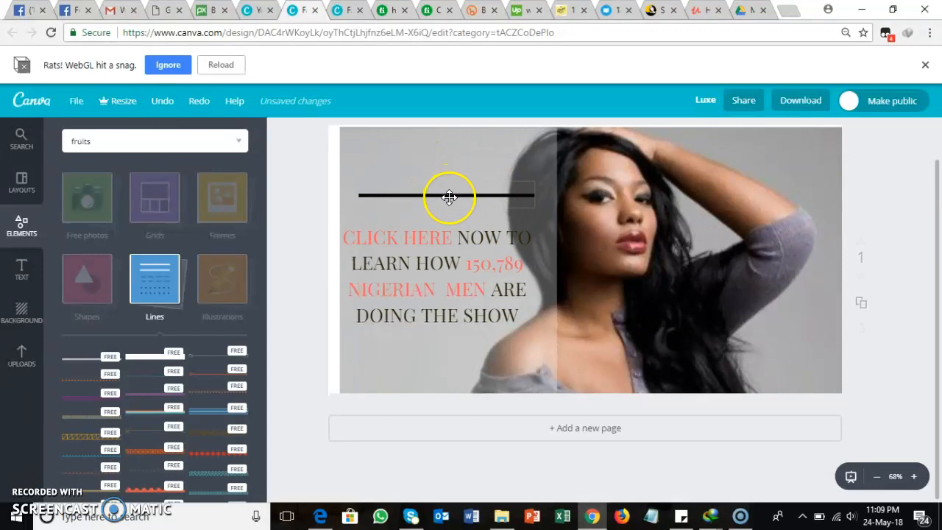
mouse_move(449, 197)
mouse_down()
mouse_move(448, 289)
mouse_move(448, 184)
mouse_move(451, 199)
mouse_up()
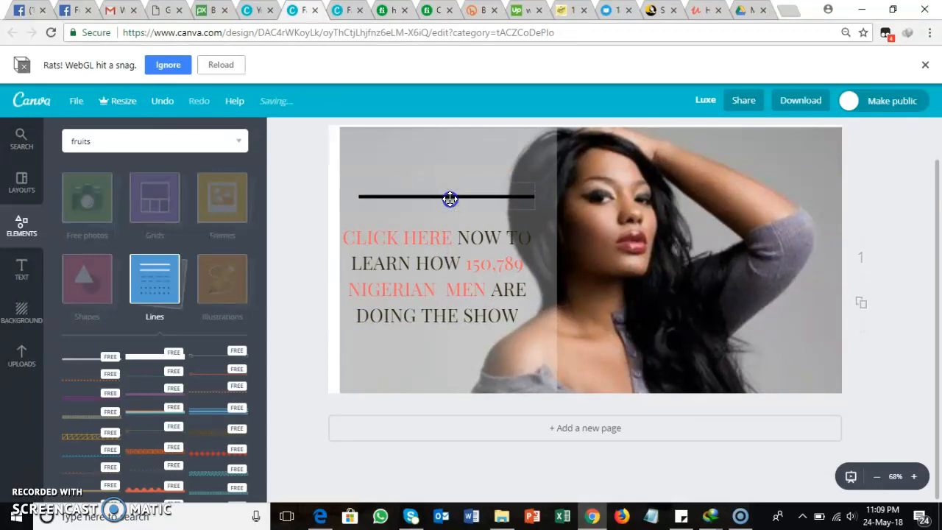
right_click(450, 198)
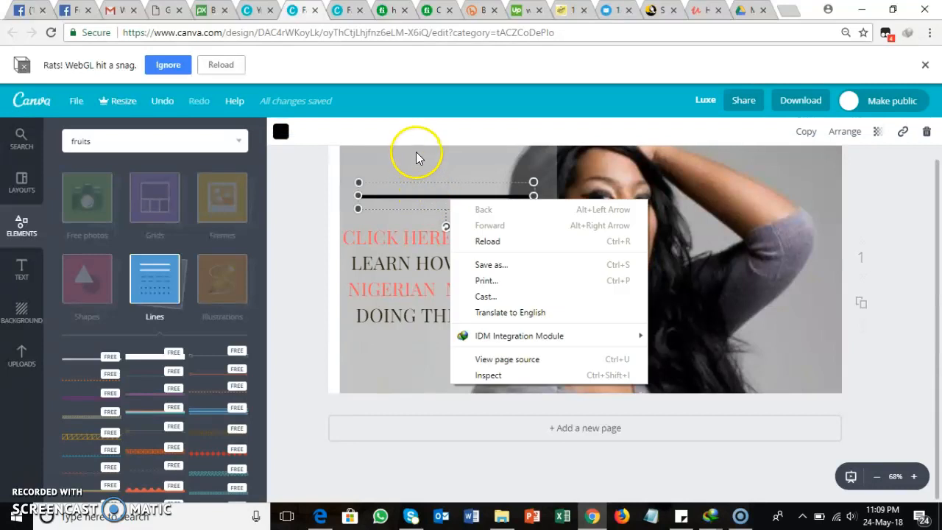
click(415, 154)
click(479, 206)
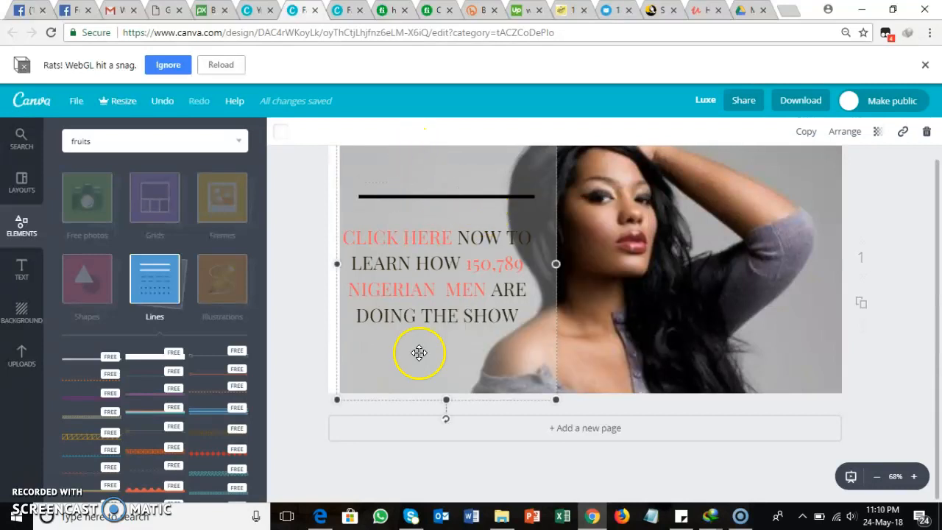
Step: Add a second solid black line below the ad text, aligned with the line above it
drag(86, 362, 426, 345)
click(487, 169)
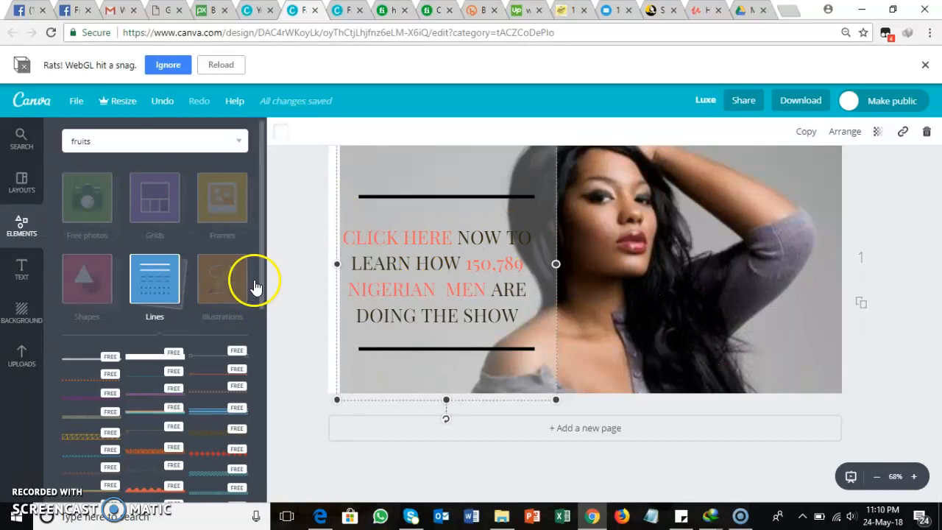
Step: Show the Canva layouts again and look through the other available ad designs
click(21, 182)
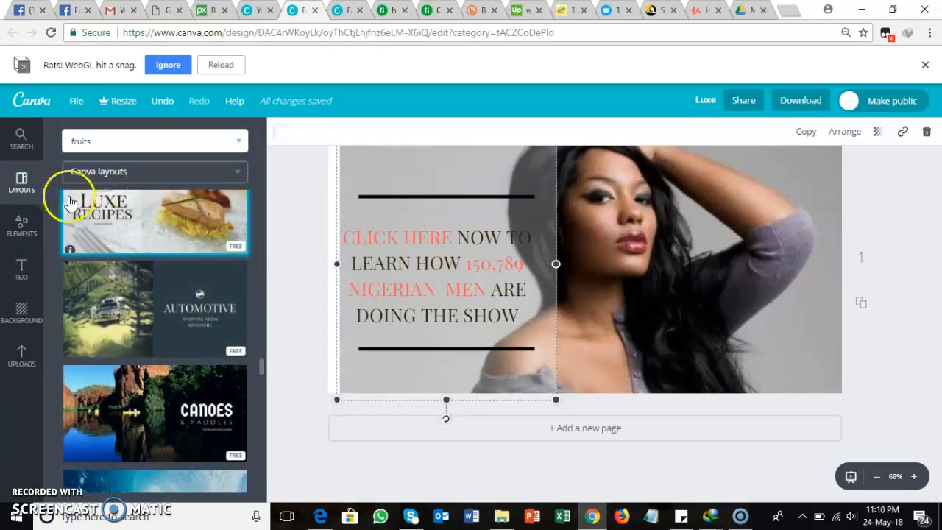
drag(260, 366, 242, 177)
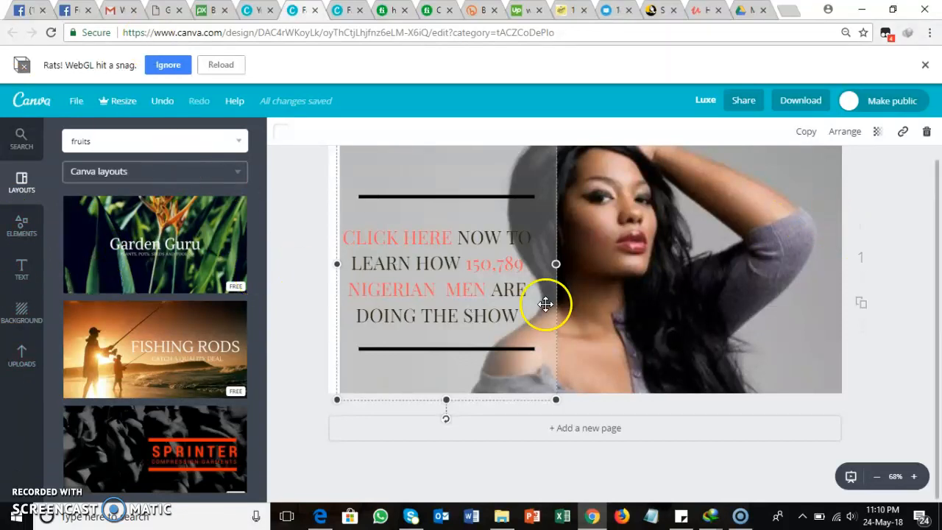
Step: Download the finished ad design with JPG as the file type
click(795, 101)
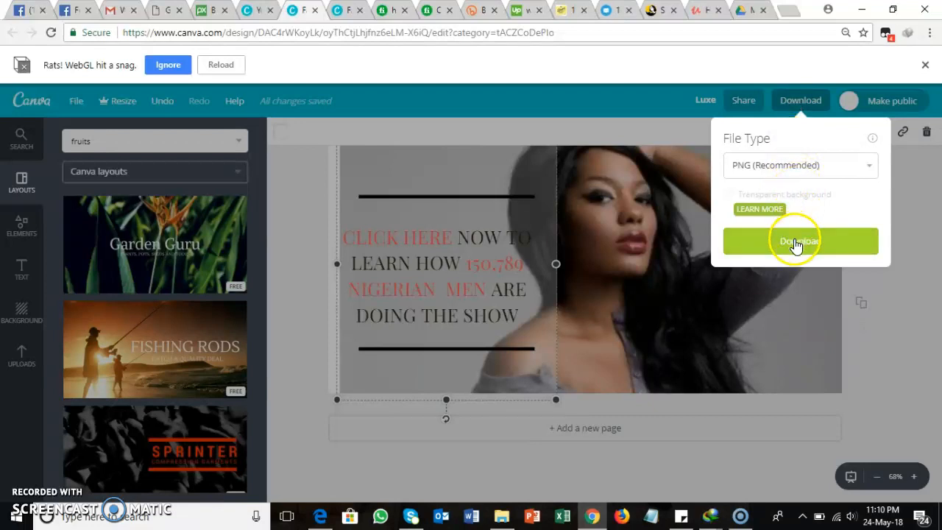
click(872, 166)
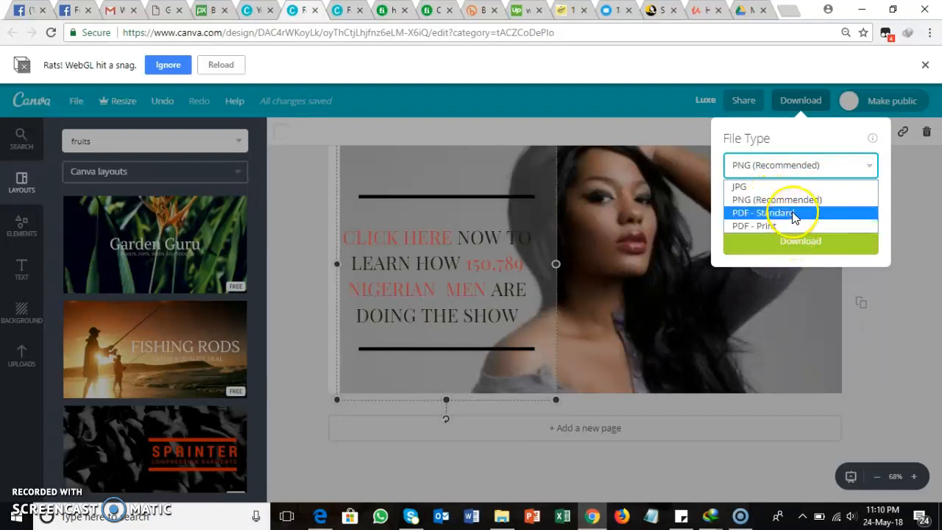
click(747, 187)
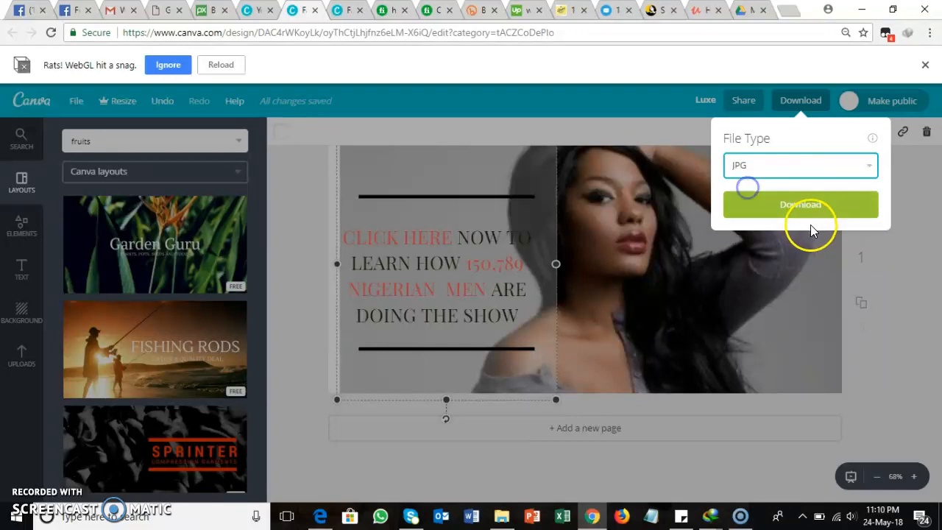
click(807, 205)
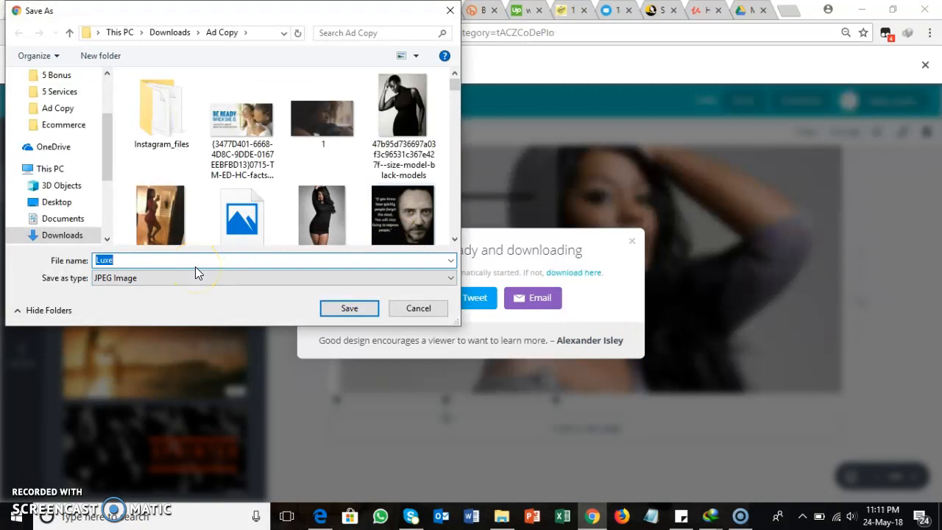
Step: Name the JPEG with the person's name followed by "Demo", save it to the Desktop, and dismiss the download message
text(Fariyah Demo)
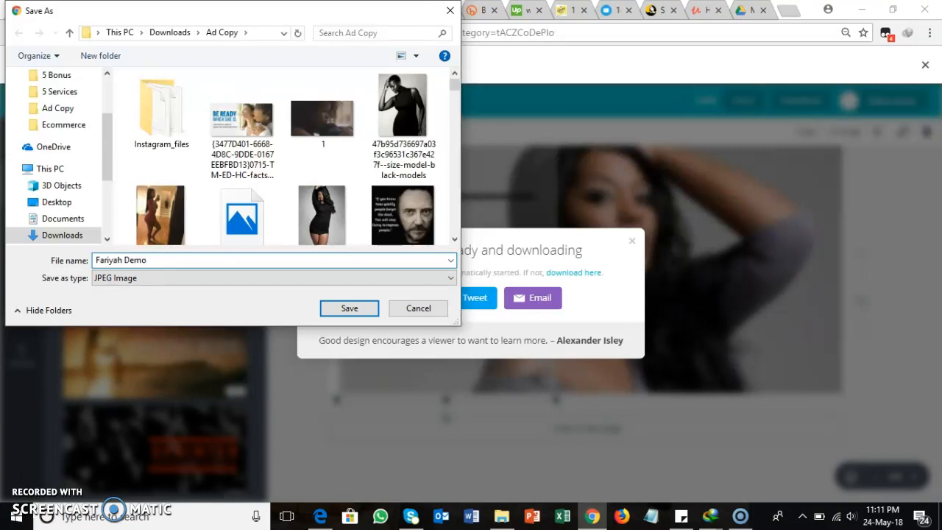
click(340, 315)
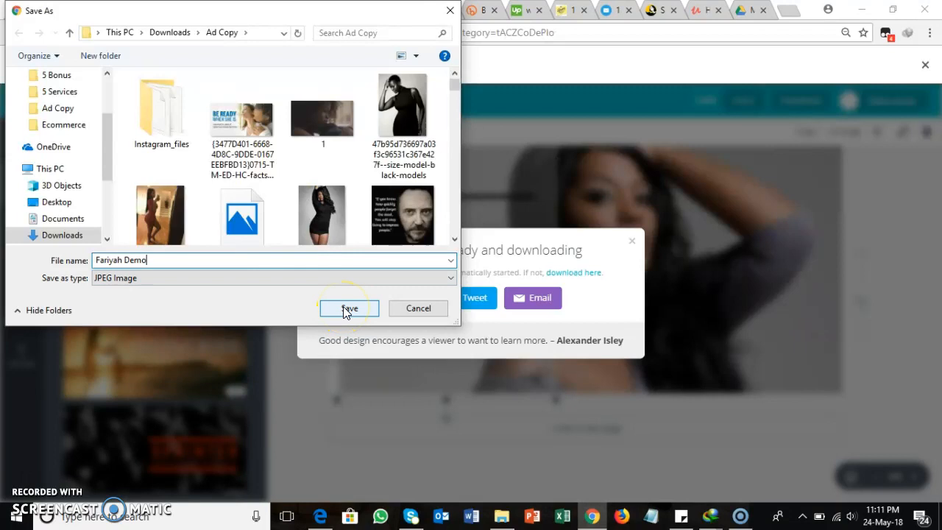
click(107, 127)
click(57, 201)
click(349, 308)
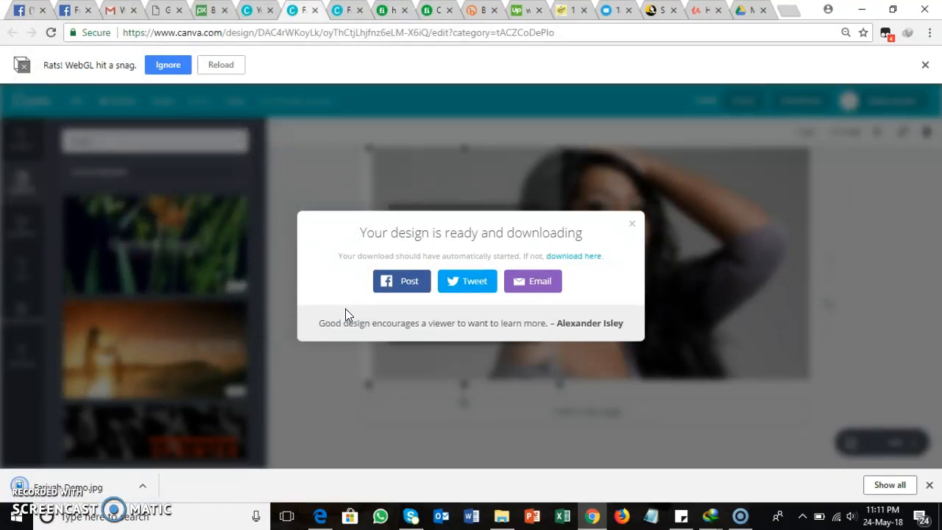
click(634, 231)
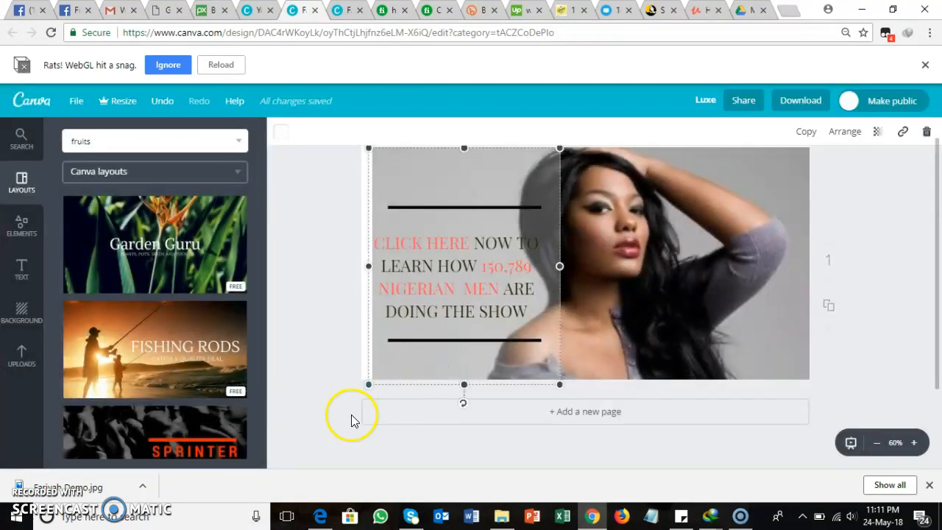